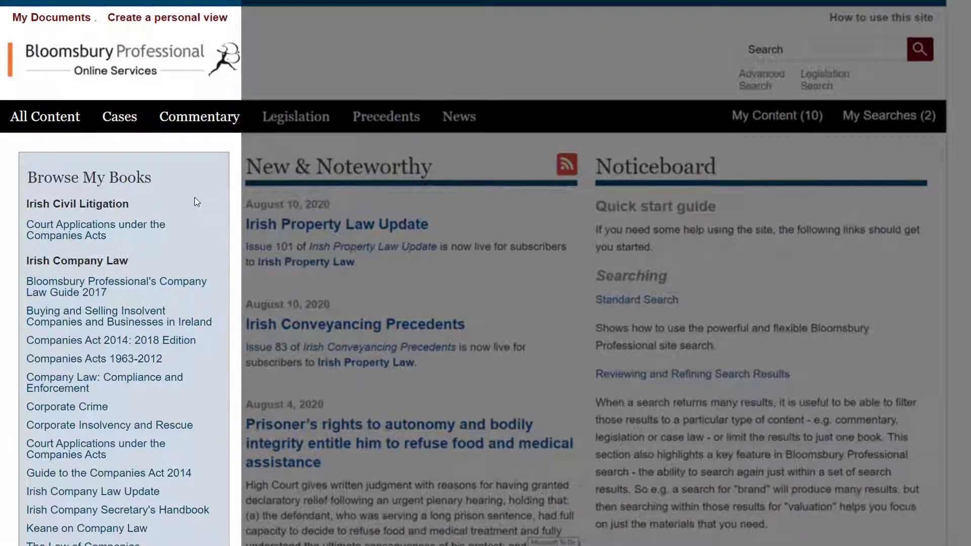
Look through the Browse My Books list and the Noticeboard's quick start guide on the home page.
scroll(196, 202, down, 12)
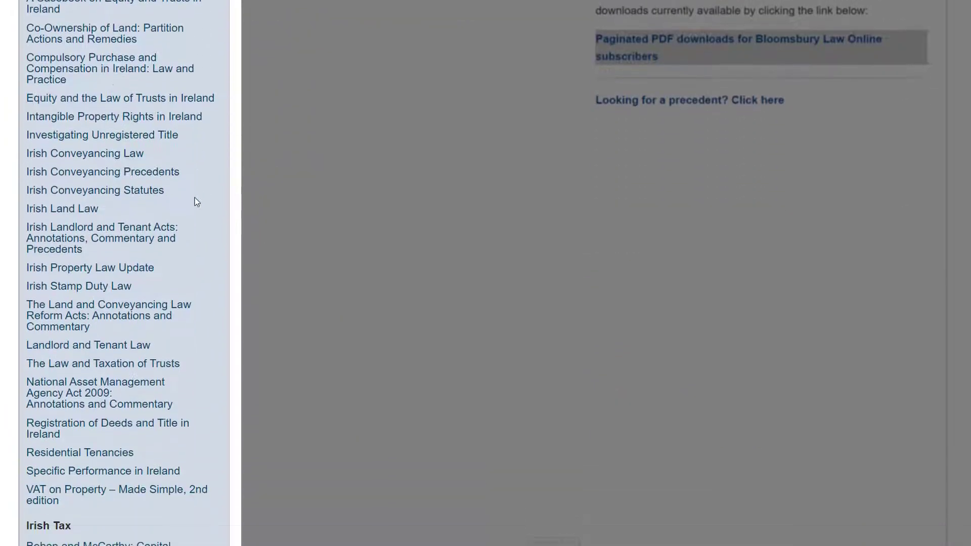
scroll(196, 202, down, 12)
scroll(197, 202, down, 2)
scroll(197, 202, up, 20)
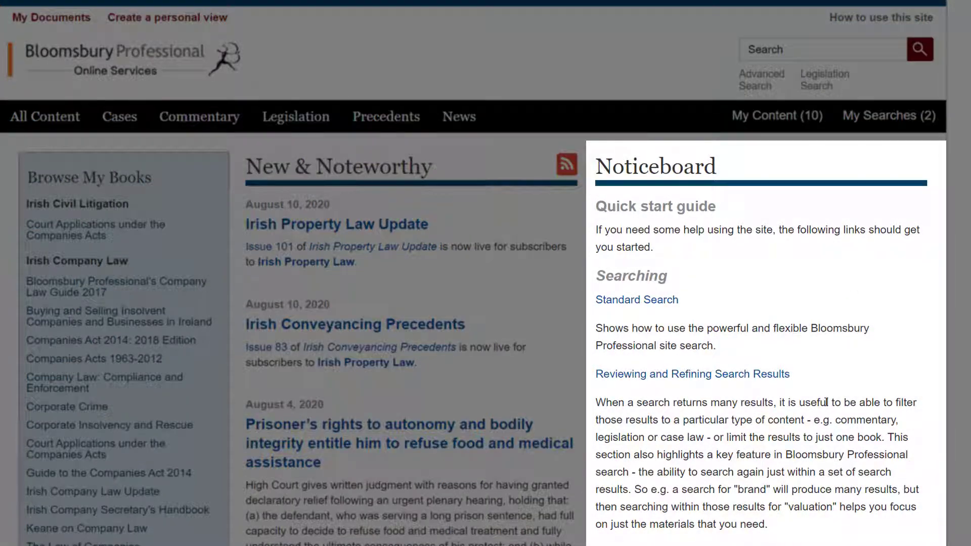
scroll(824, 436, down, 1)
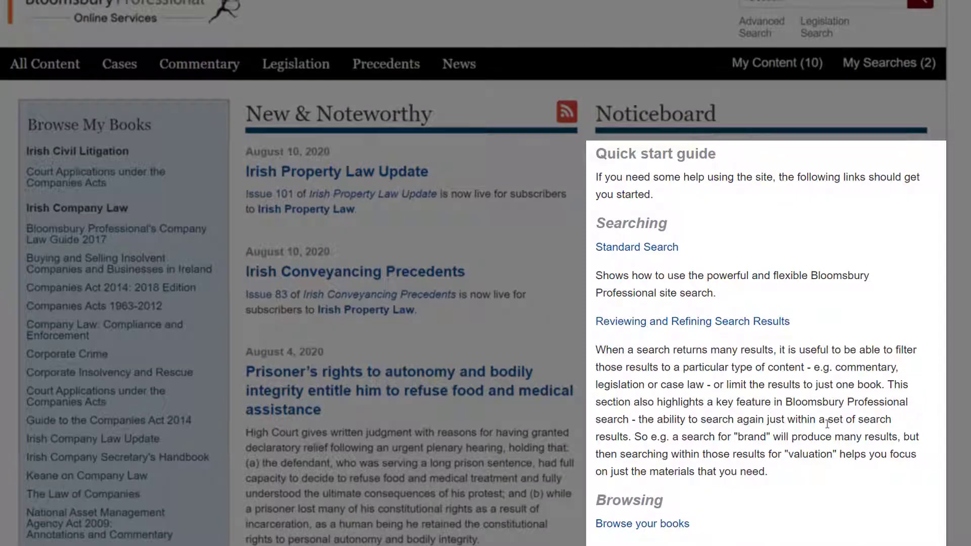
scroll(548, 80, up, 1)
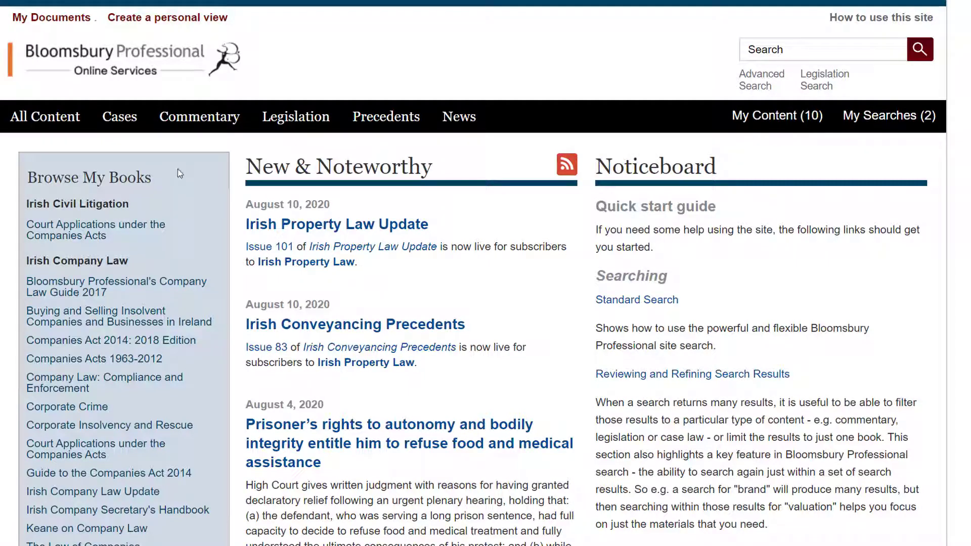
Open the book Irish Conveyancing Law from the Irish Property Law titles under Browse My Books.
scroll(172, 189, down, 5)
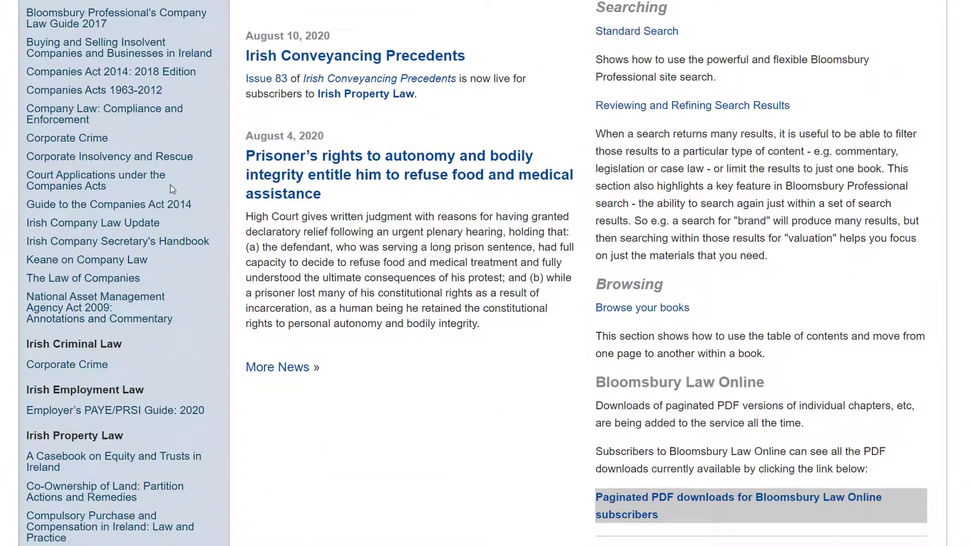
scroll(172, 189, down, 2)
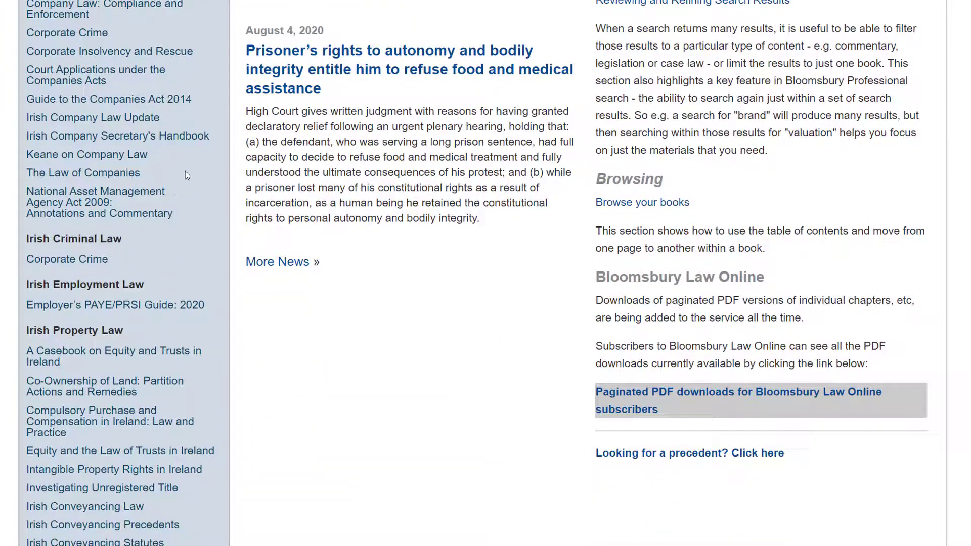
scroll(185, 175, down, 3)
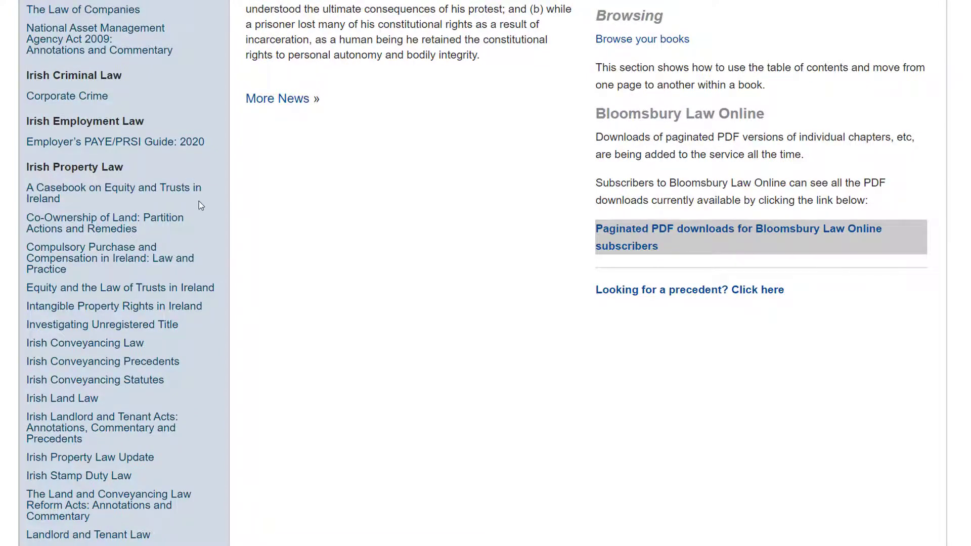
scroll(199, 201, down, 4)
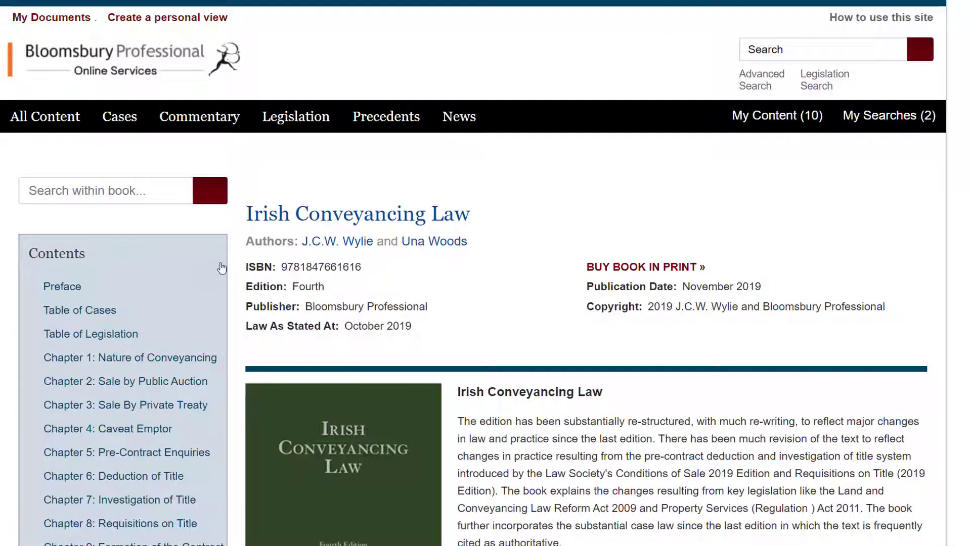
Look through the book's contents, expand Chapter 4: Caveat Emptor and open its section II. Caveat Emptor.
scroll(213, 265, down, 3)
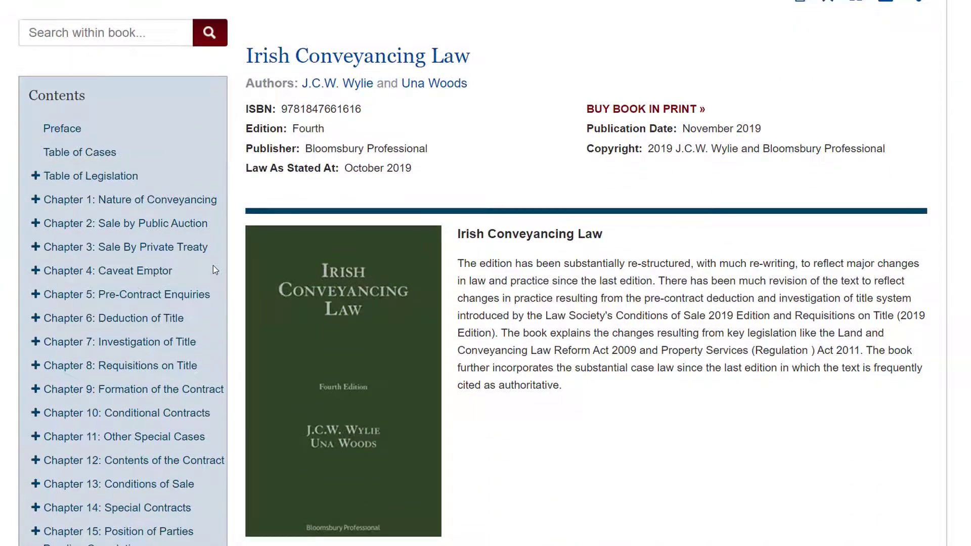
scroll(213, 270, down, 1)
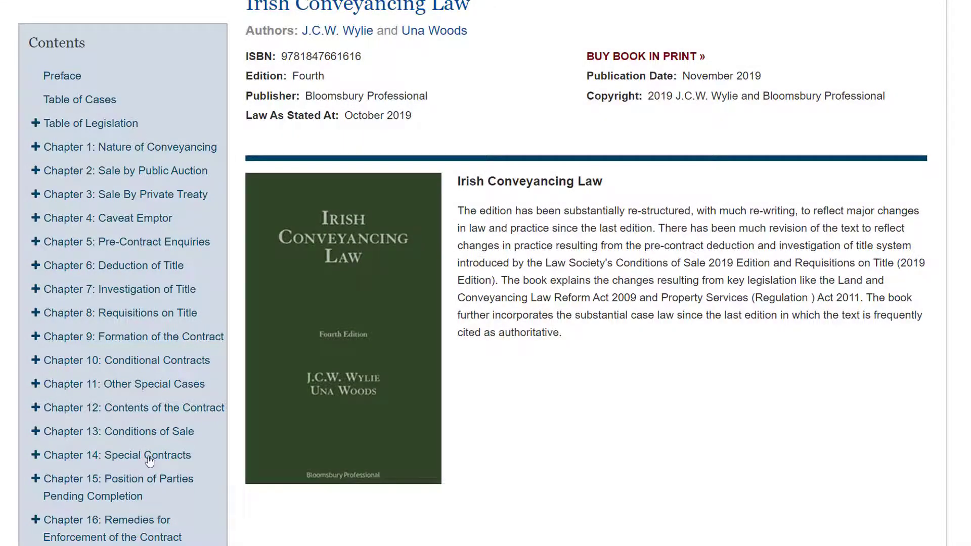
scroll(150, 461, down, 4)
scroll(149, 461, up, 6)
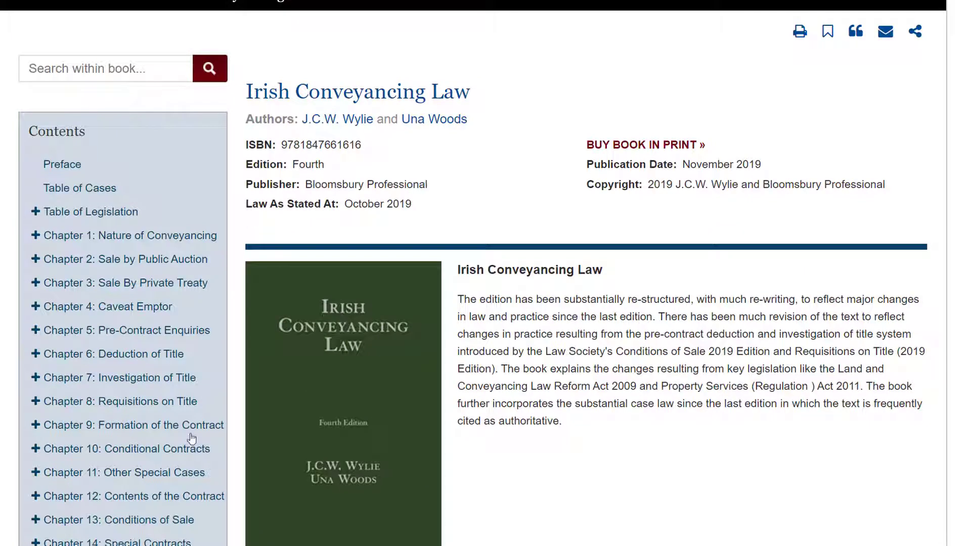
click(35, 307)
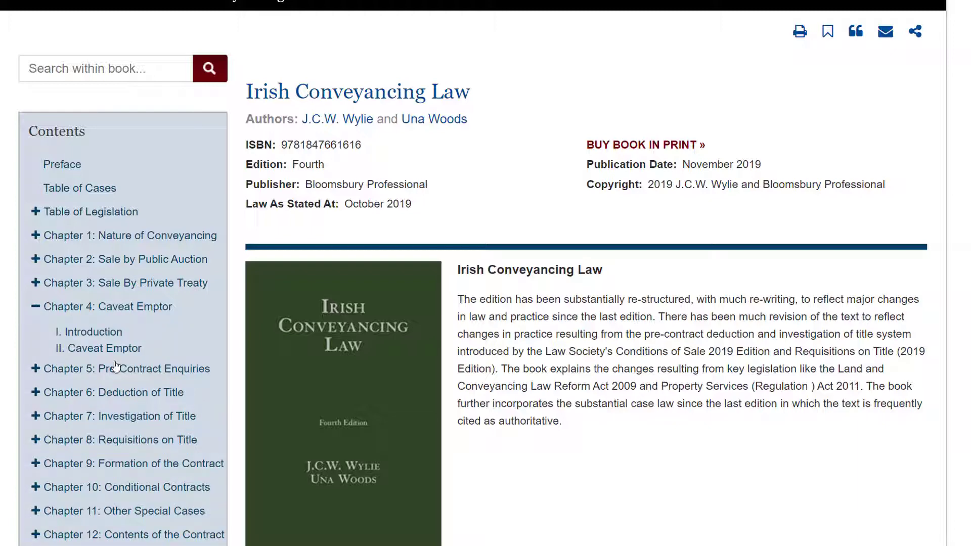
click(34, 370)
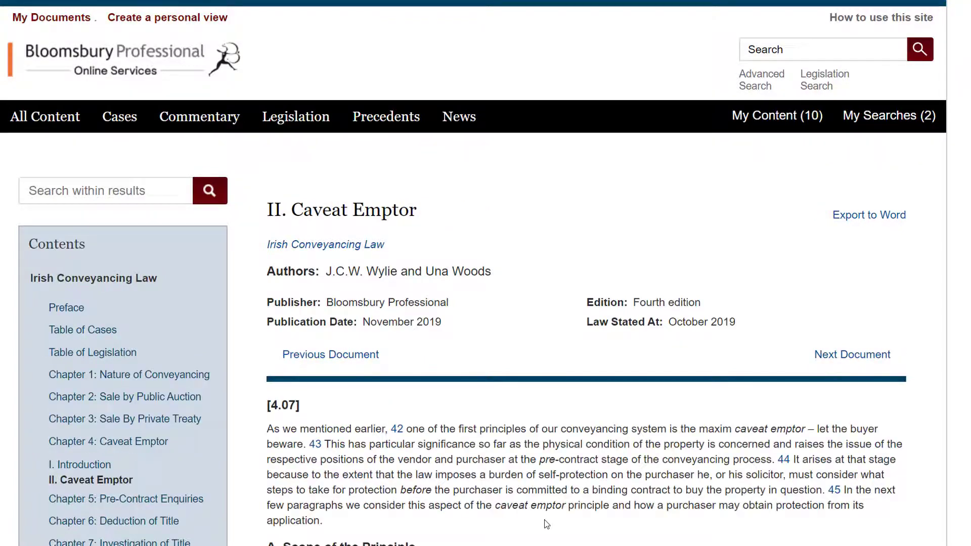
Read through section II. Caveat Emptor and advance to the following document, Chapter 5: Pre-Contract Enquiries.
scroll(563, 457, down, 1)
scroll(562, 457, down, 10)
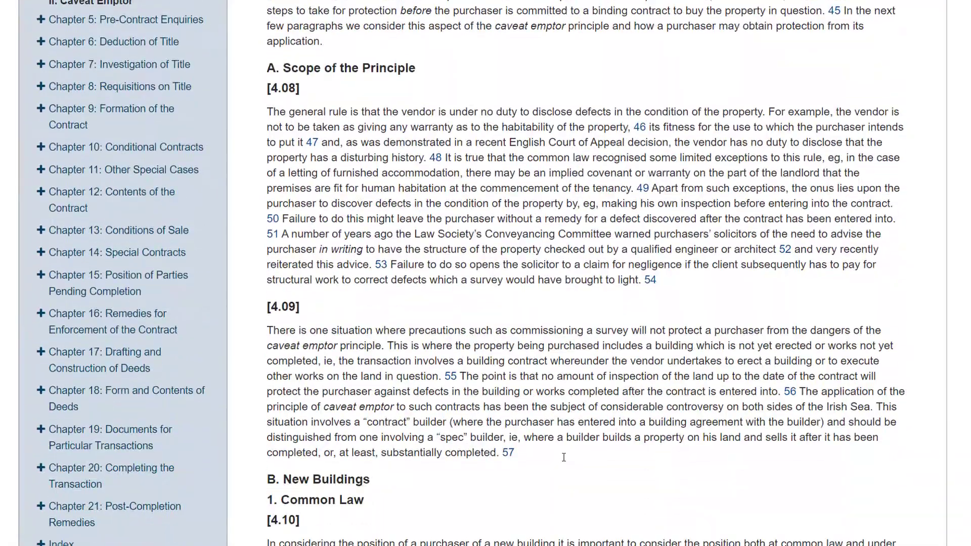
scroll(564, 460, down, 20)
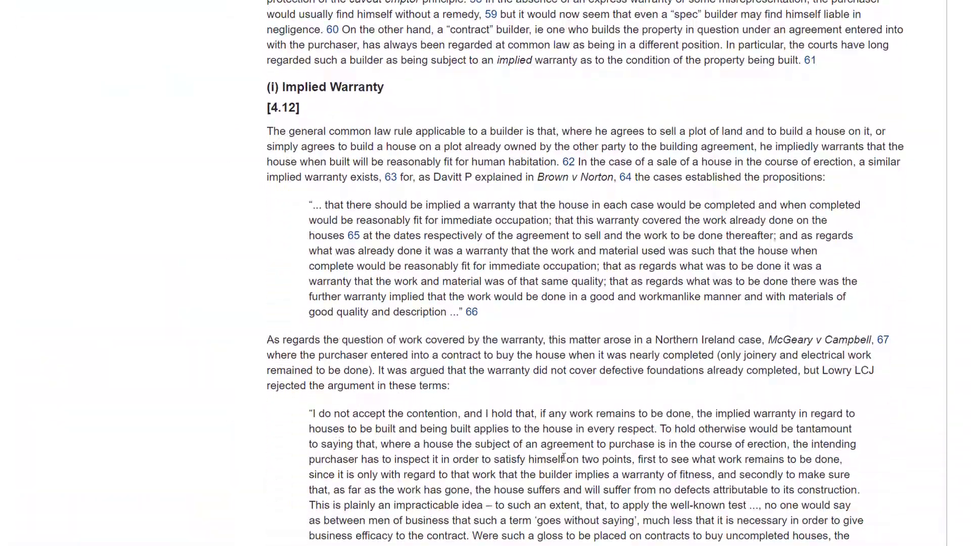
scroll(563, 456, down, 20)
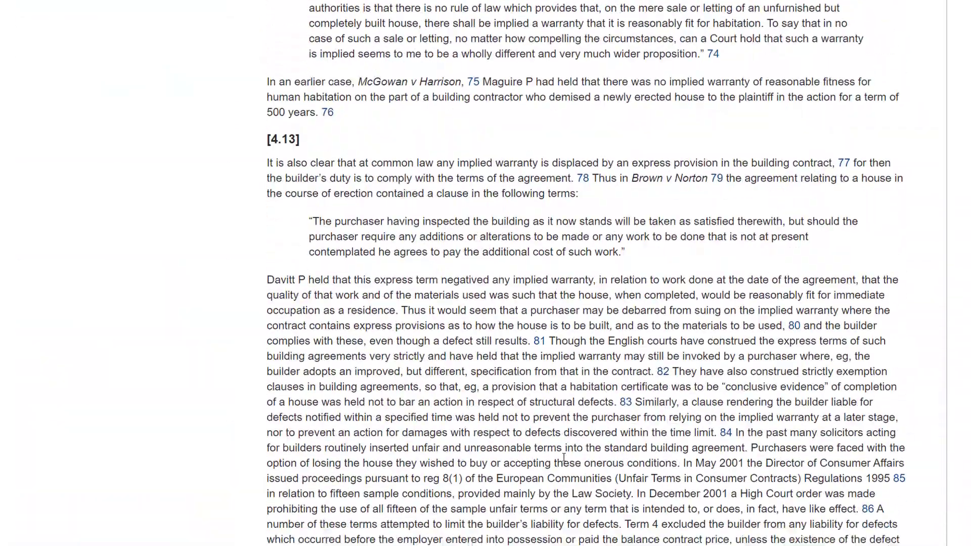
scroll(564, 457, down, 10)
scroll(563, 458, down, 10)
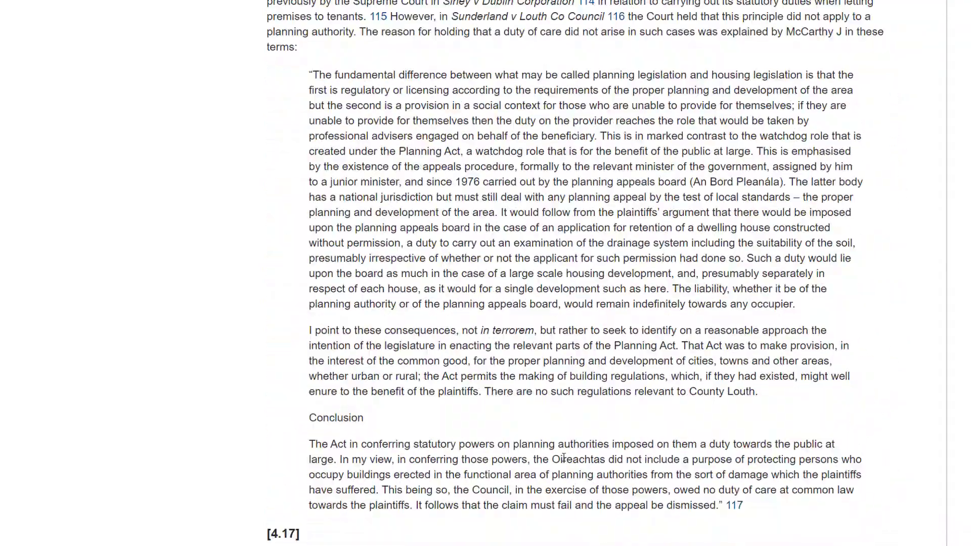
scroll(564, 451, up, 20)
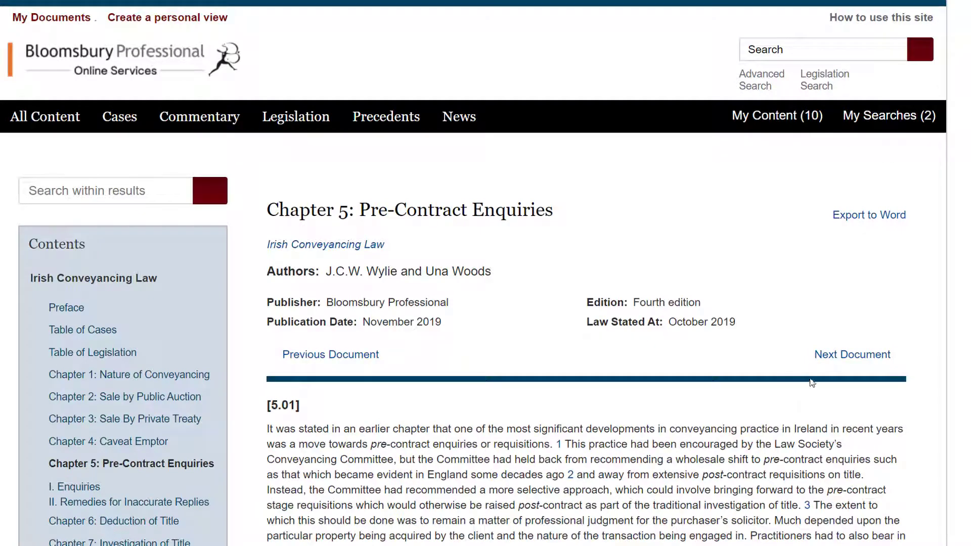
Page forward through the Chapter 5 sections to Chapter 6's Introduction, and go back to the Chapter 6: Deduction of Title page.
click(825, 354)
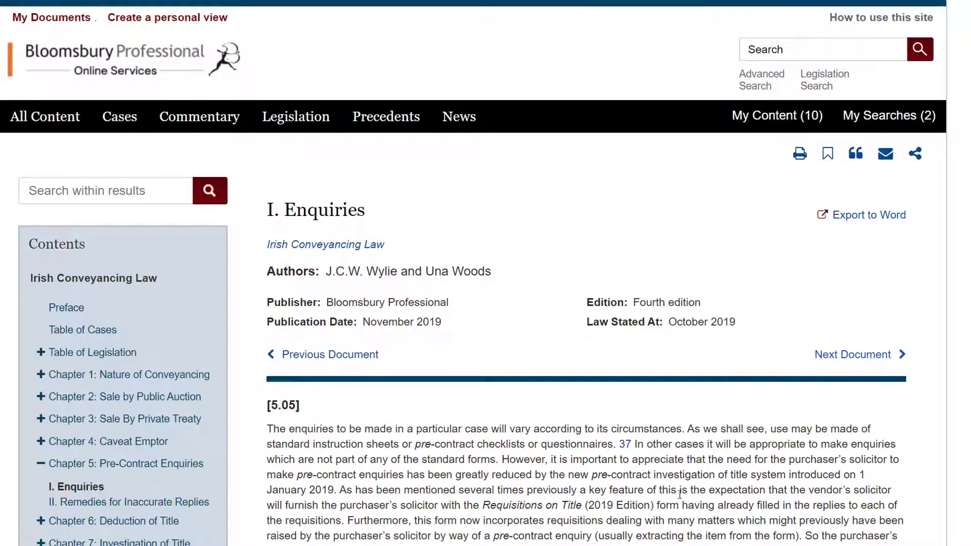
click(870, 356)
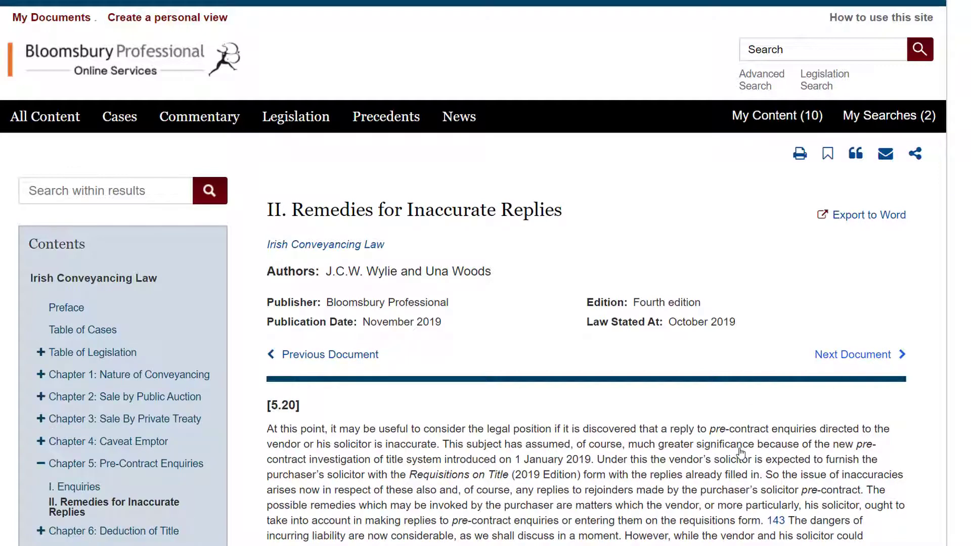
click(859, 354)
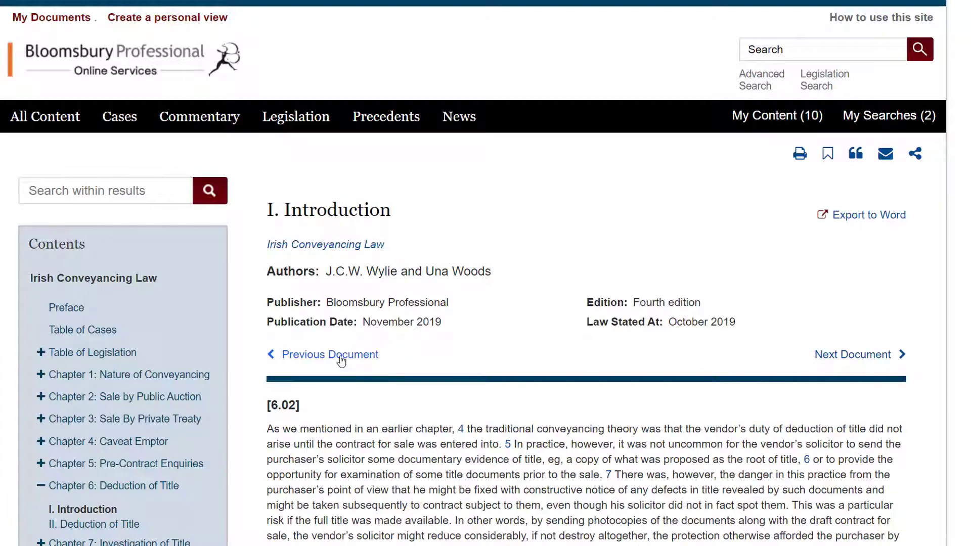
click(334, 360)
click(333, 358)
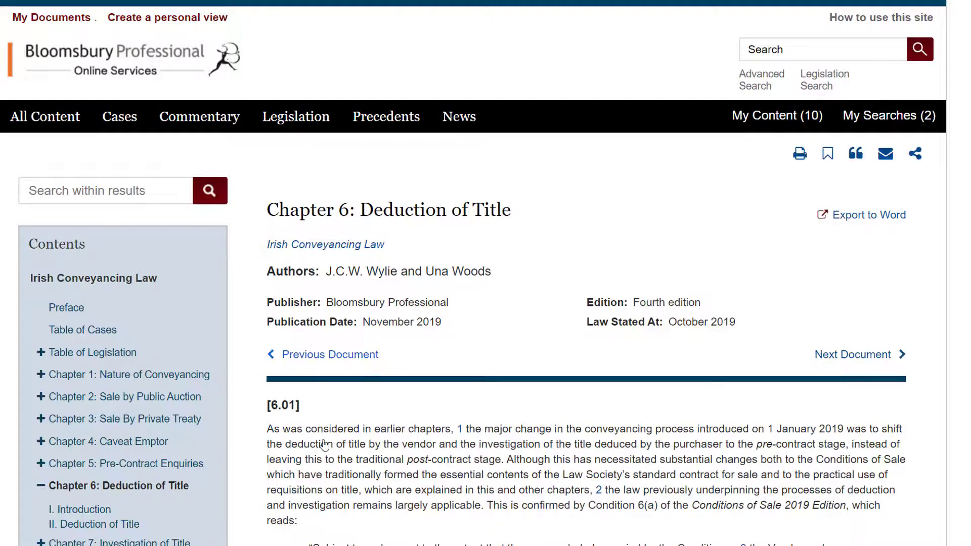
Skim Chapter 6: Deduction of Title, and return from Chapter 1: Nature of Conveyancing to the main page of Irish Conveyancing Law.
scroll(158, 356, down, 5)
scroll(158, 356, down, 3)
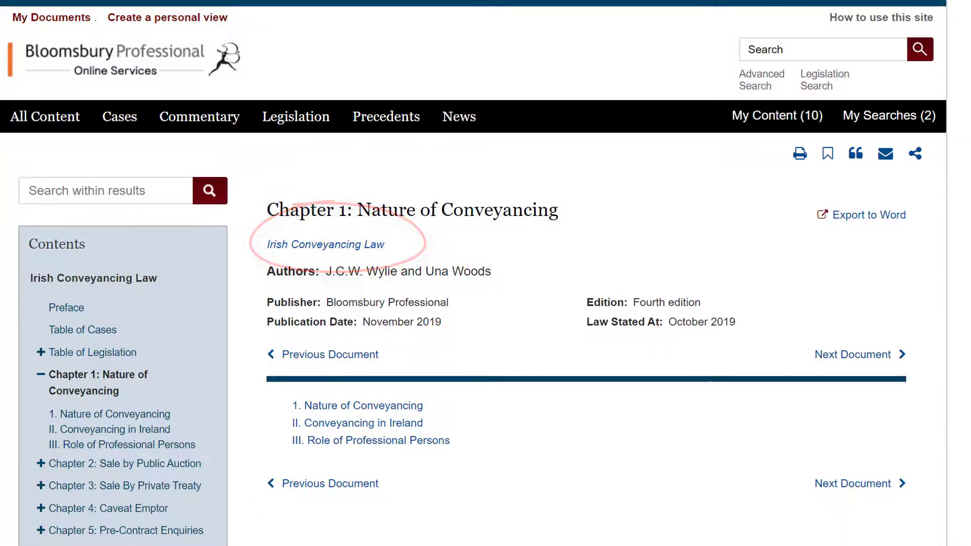
click(322, 245)
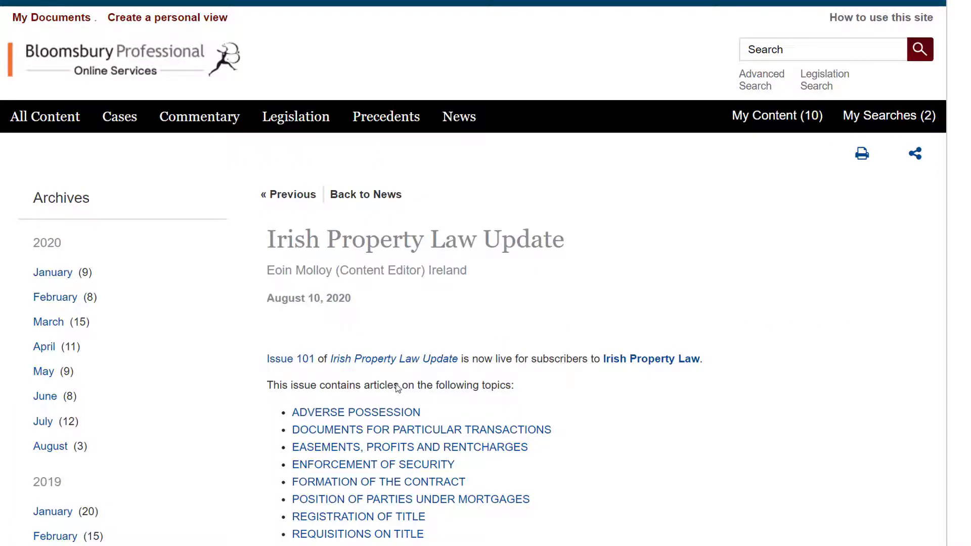
Open the Documents for Particular Transactions article from the Irish Property Law Update and follow its further-reading reference to ch 19.
scroll(505, 304, down, 3)
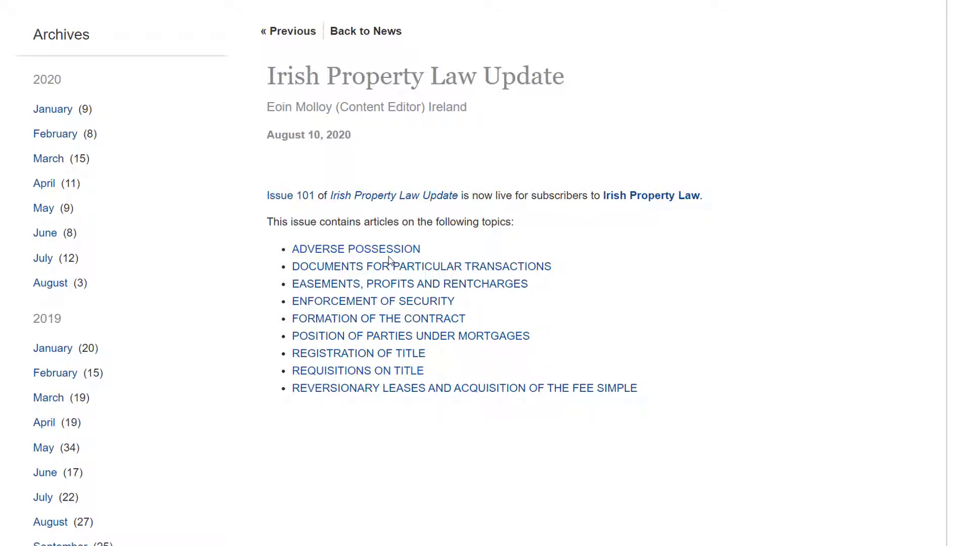
click(378, 272)
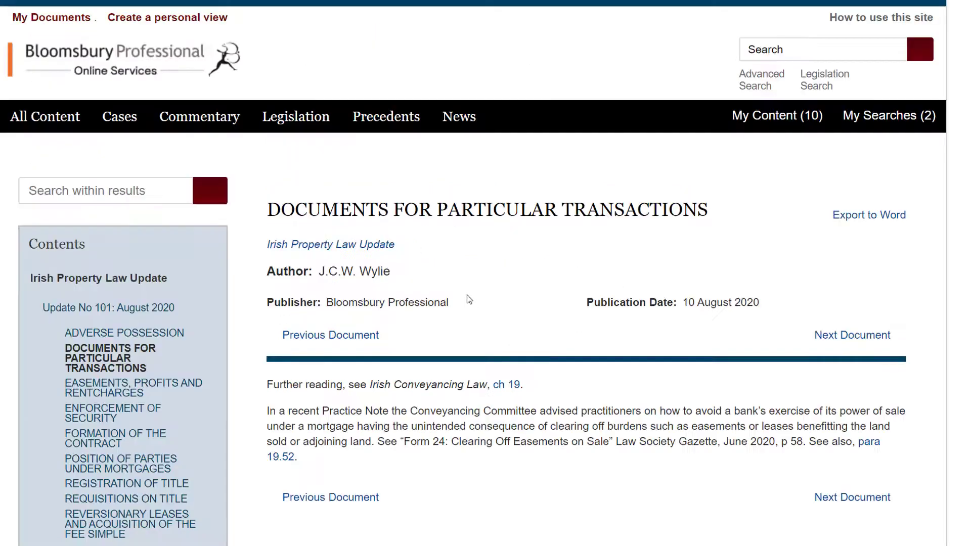
scroll(466, 286, down, 1)
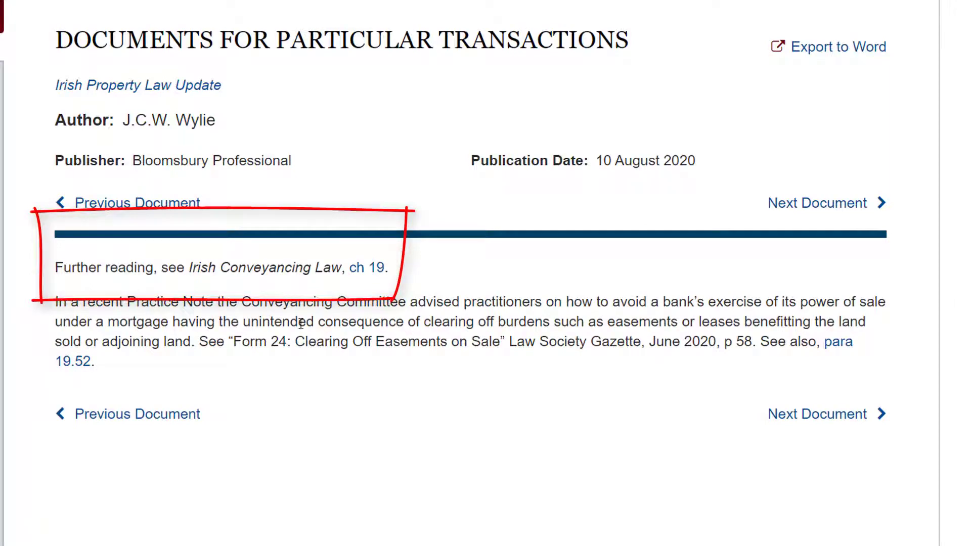
click(367, 268)
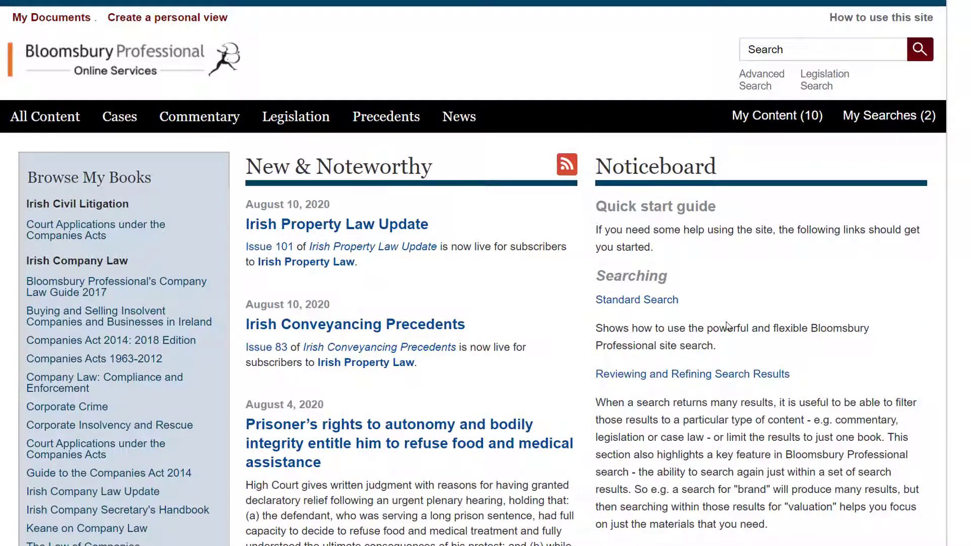
View the Standard Search guide linked from the Noticeboard and return to the home page.
scroll(756, 364, down, 1)
scroll(758, 369, down, 5)
scroll(758, 365, up, 5)
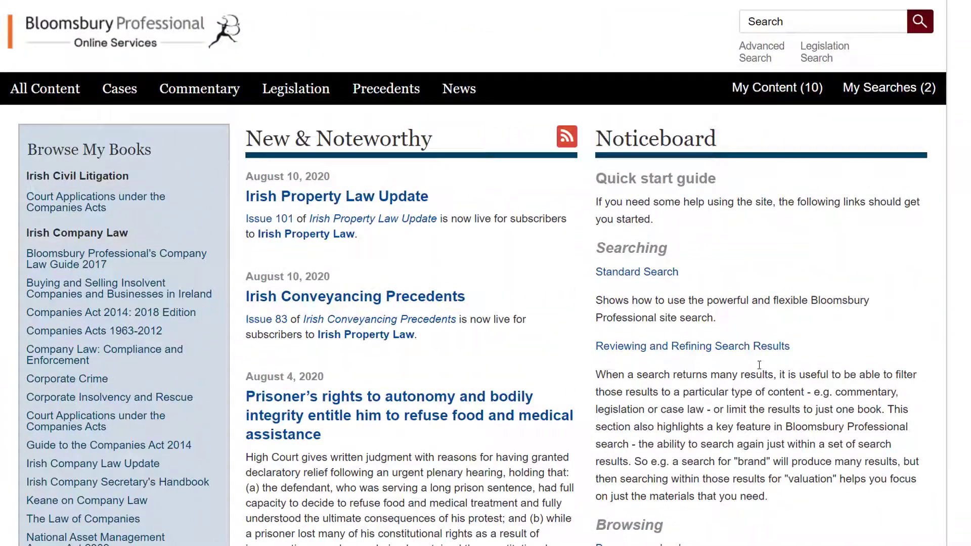
click(654, 274)
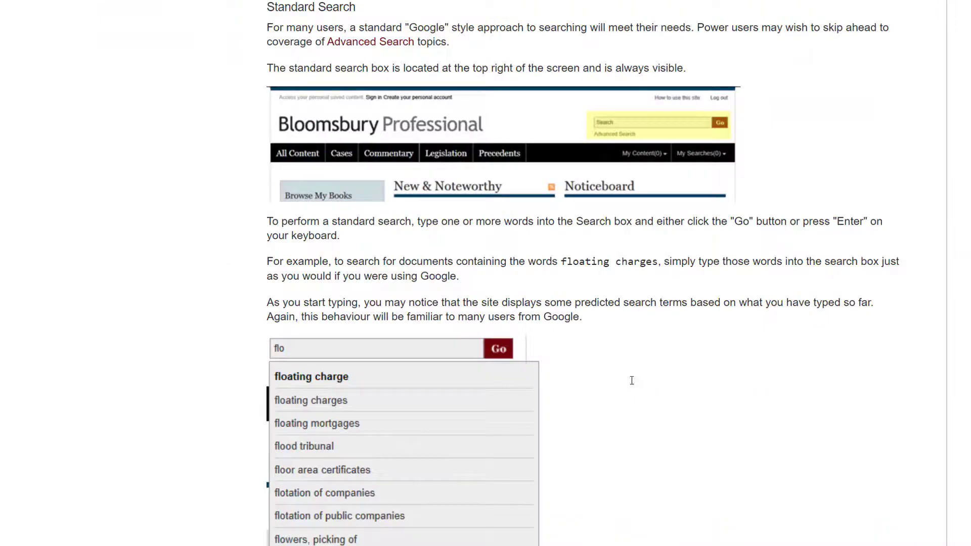
key(alt+Left)
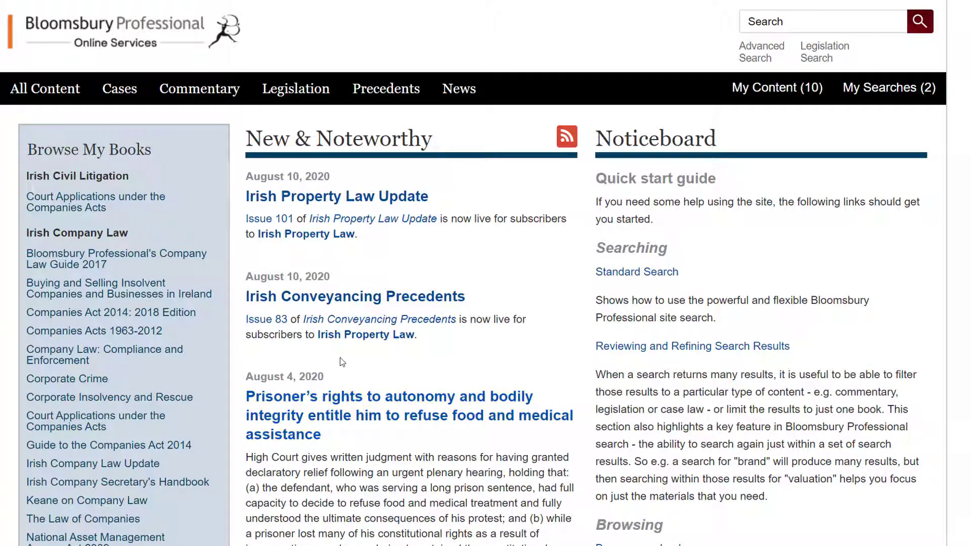
scroll(342, 361, up, 1)
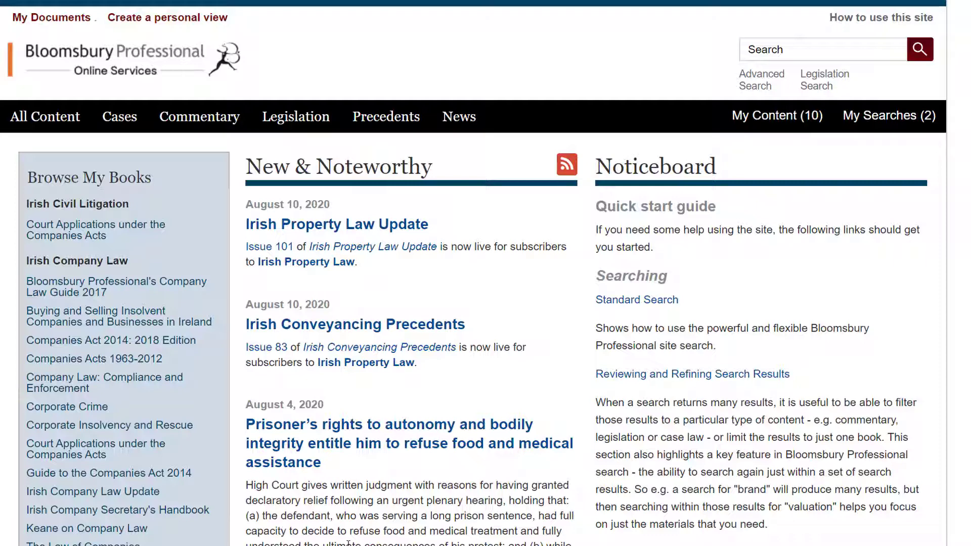
Browse all content and look through the list of books available for refining the results.
click(49, 123)
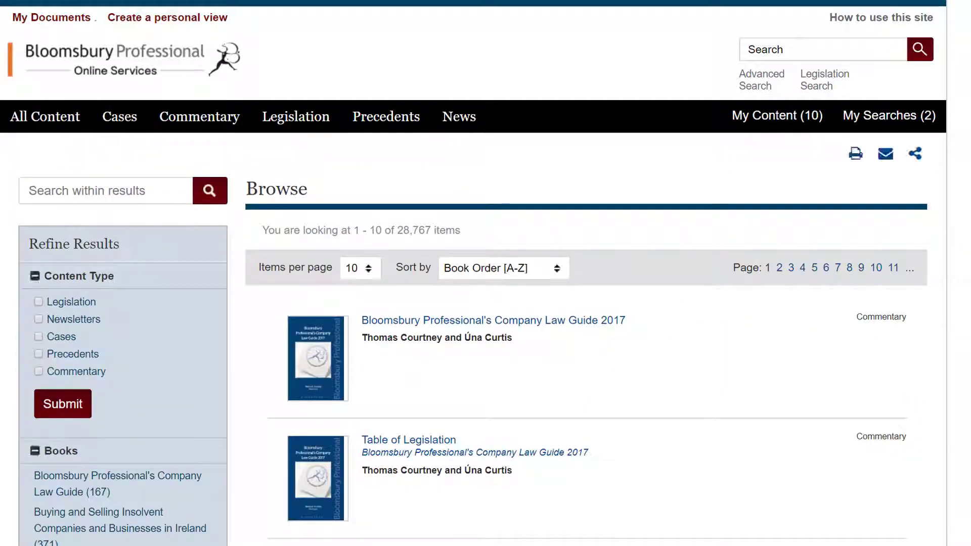
scroll(61, 396, down, 10)
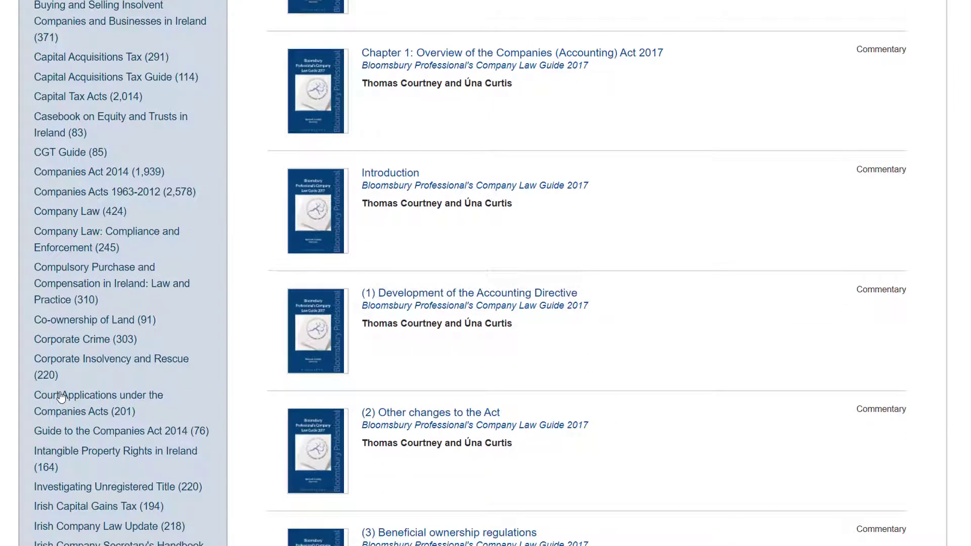
scroll(61, 396, up, 10)
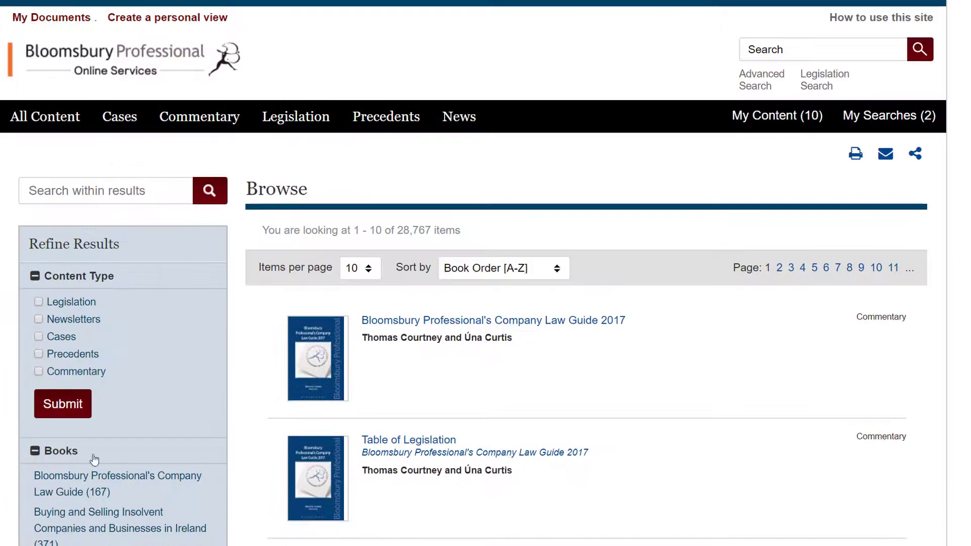
Browse the Cases content and look through its list of Irish Tax Reports books.
click(119, 120)
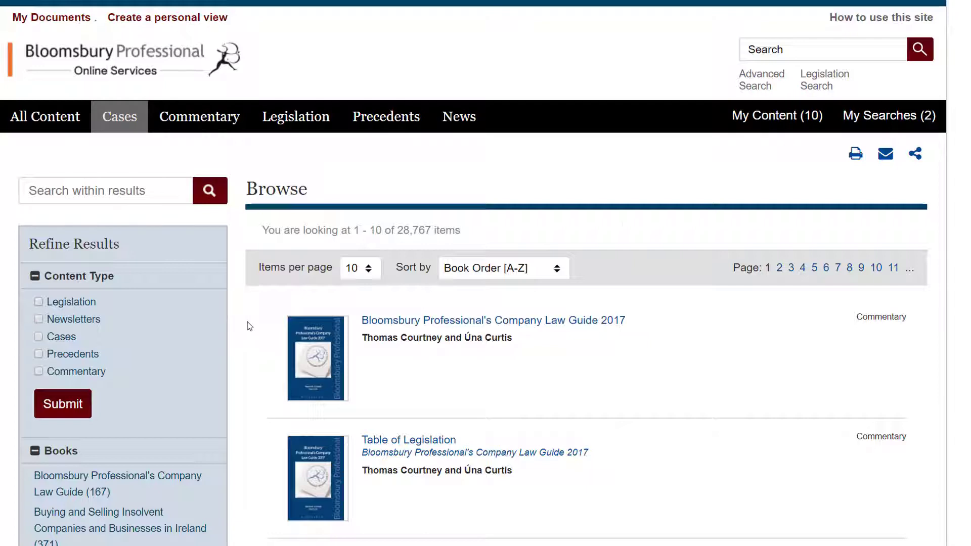
scroll(190, 343, down, 5)
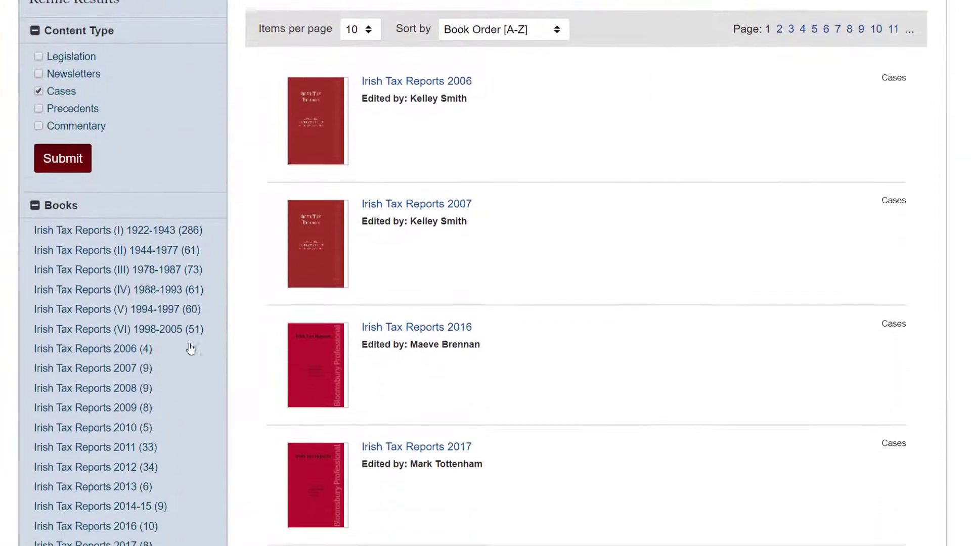
scroll(190, 349, down, 4)
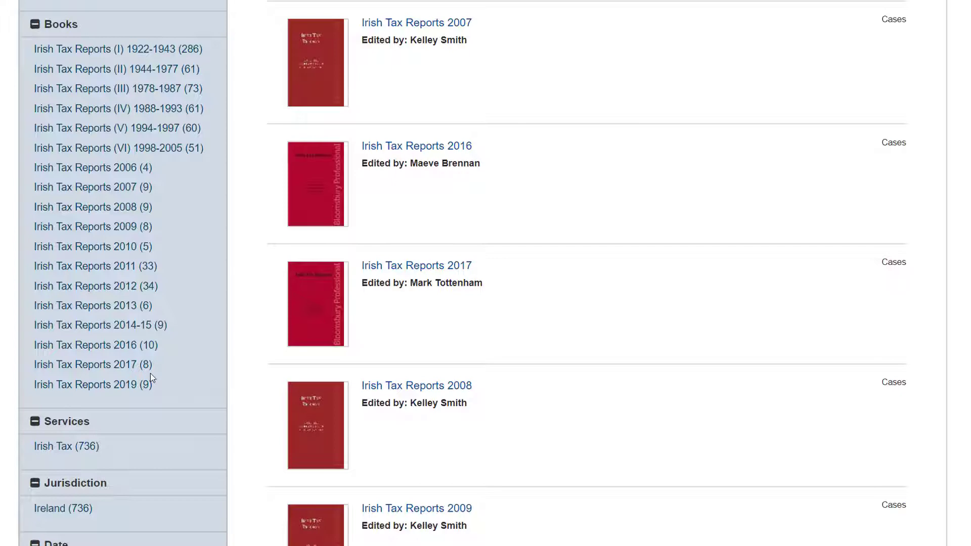
Browse the Commentary content and look through the books and services available for refining it.
scroll(150, 373, up, 9)
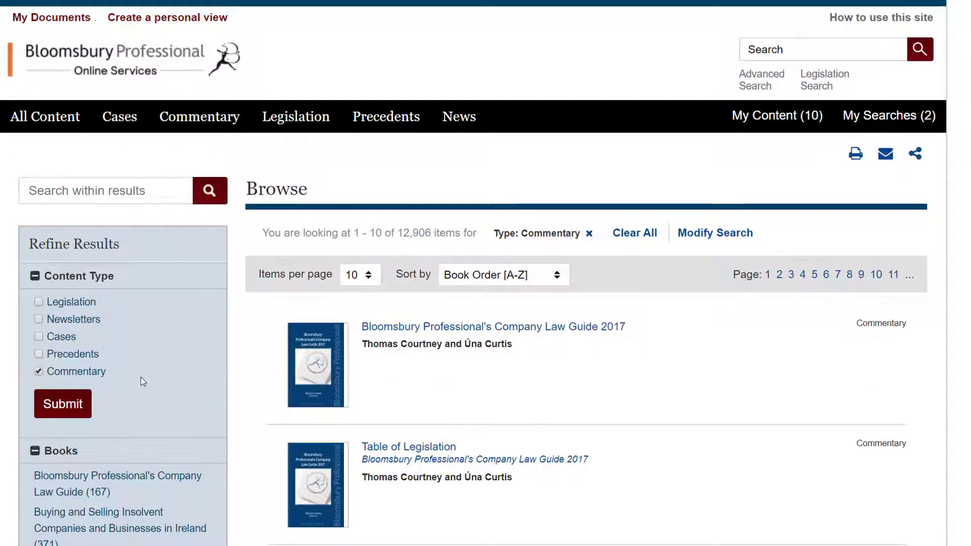
scroll(141, 378, down, 9)
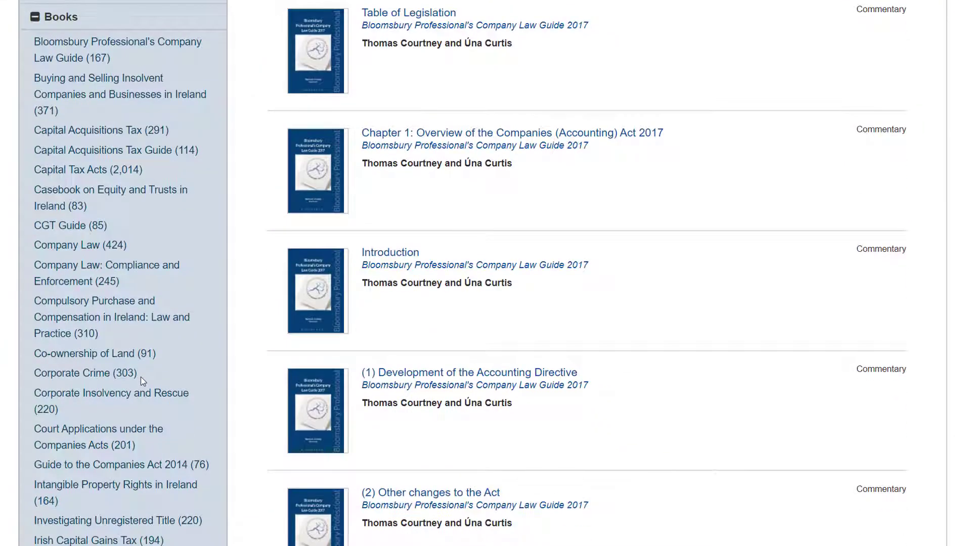
scroll(141, 378, down, 12)
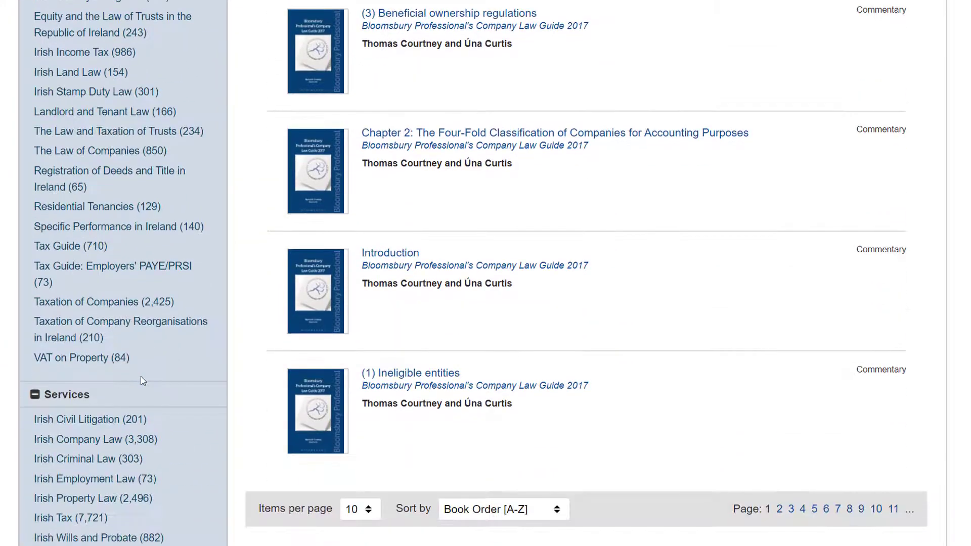
scroll(141, 376, up, 20)
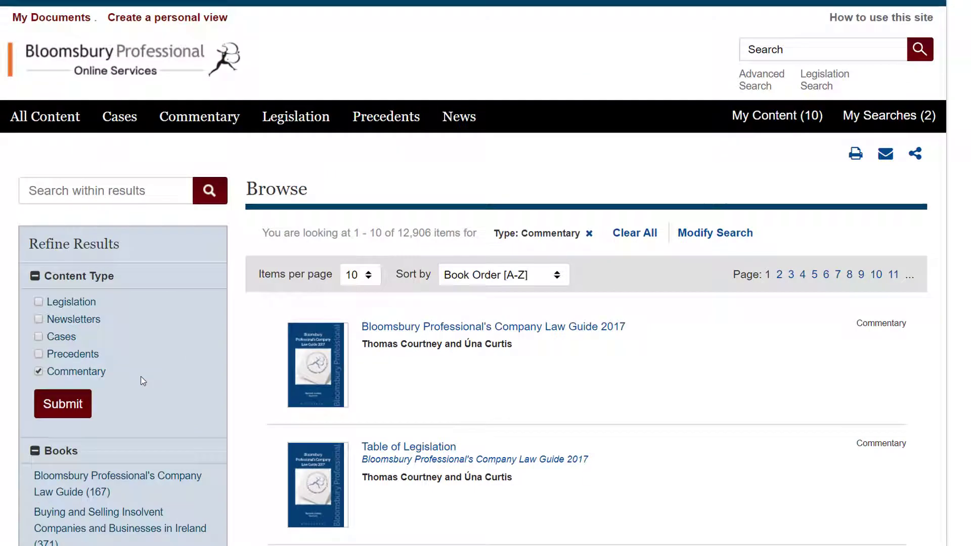
Browse the Legislation content, narrow it to the Companies Act 2014 book and open the 2018 Edition.
click(294, 119)
scroll(217, 252, down, 3)
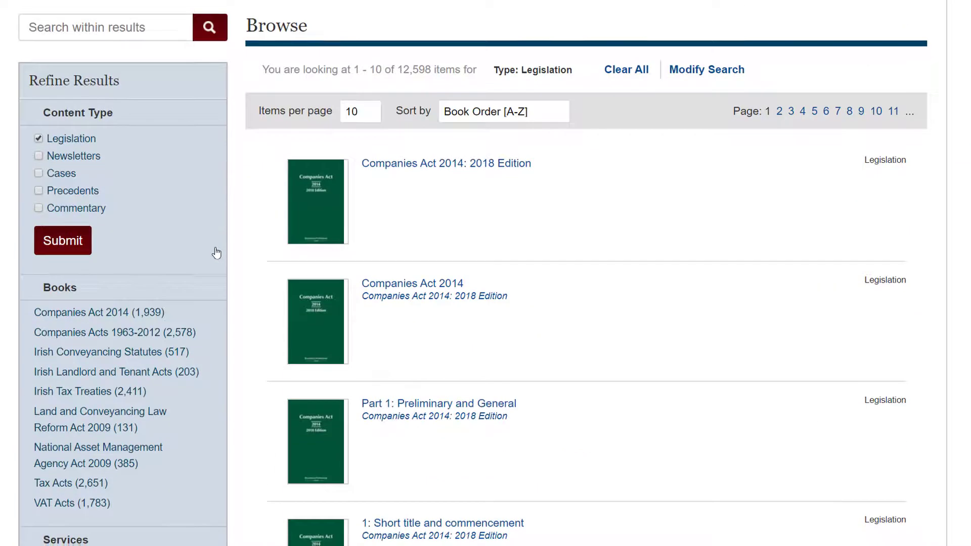
scroll(131, 318, down, 3)
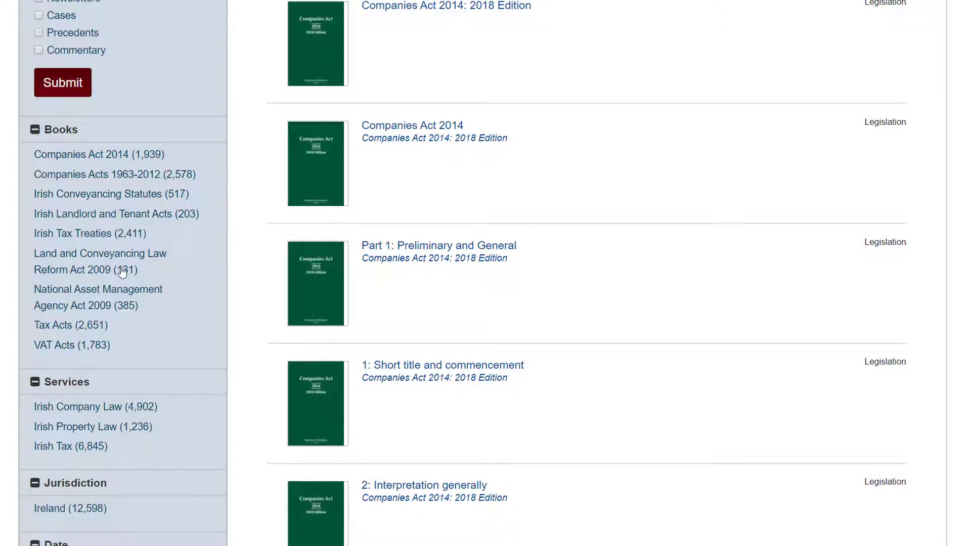
click(103, 156)
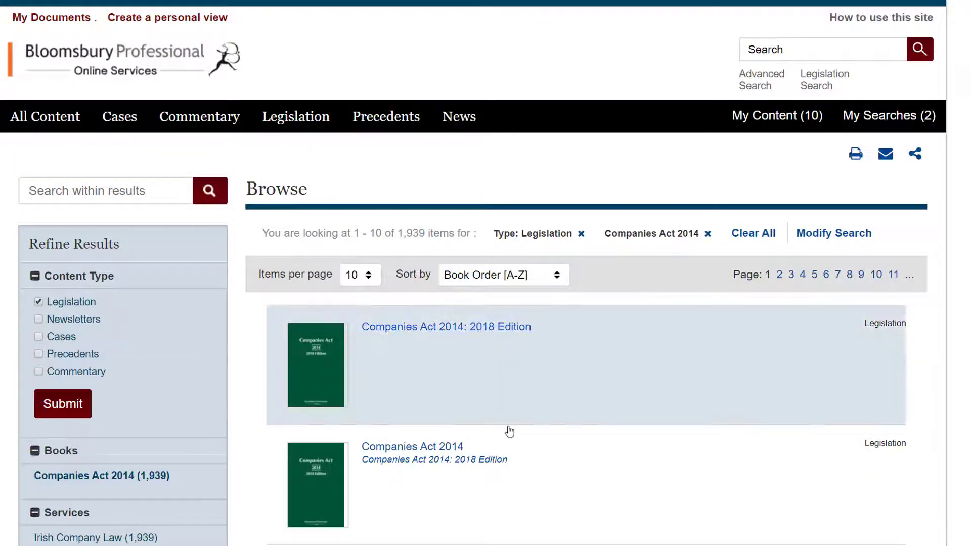
click(509, 429)
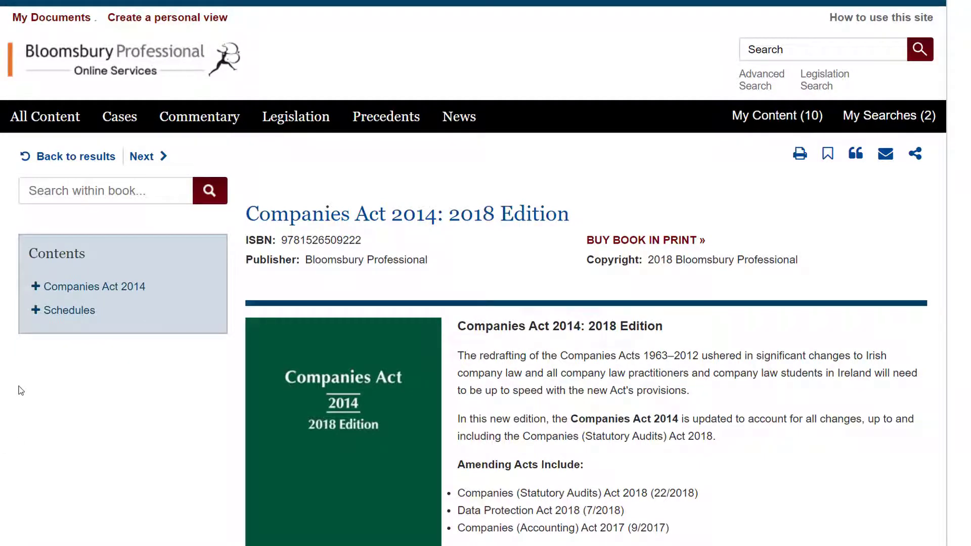
Expand the Companies Act 2014 contents to Part 10: Examinerships and open section 511: Independent expert's report in Chapter 2.
click(35, 287)
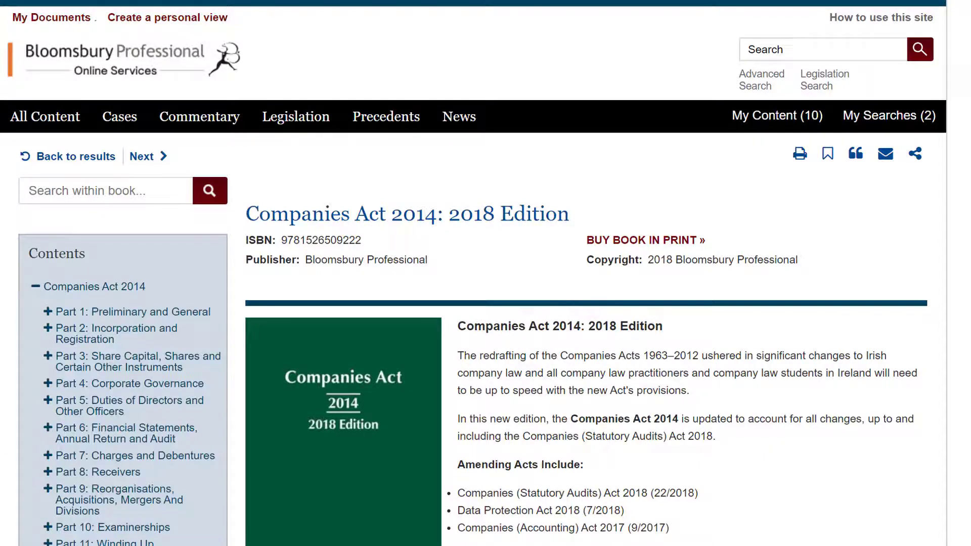
scroll(49, 366, down, 3)
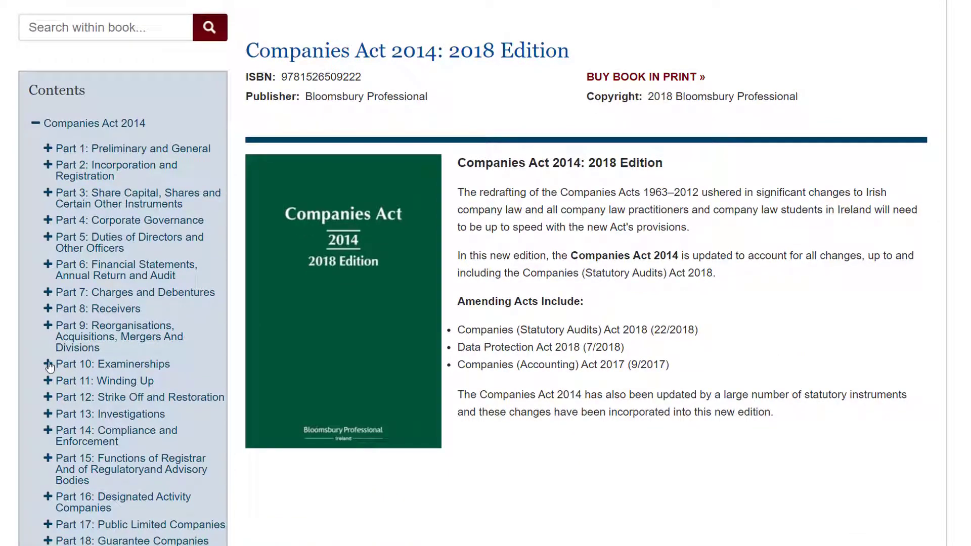
click(48, 364)
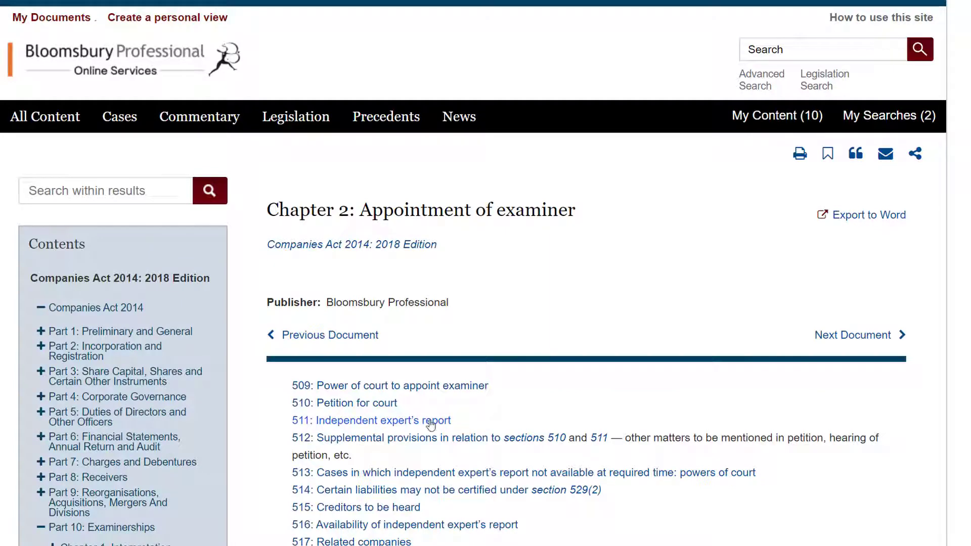
click(430, 421)
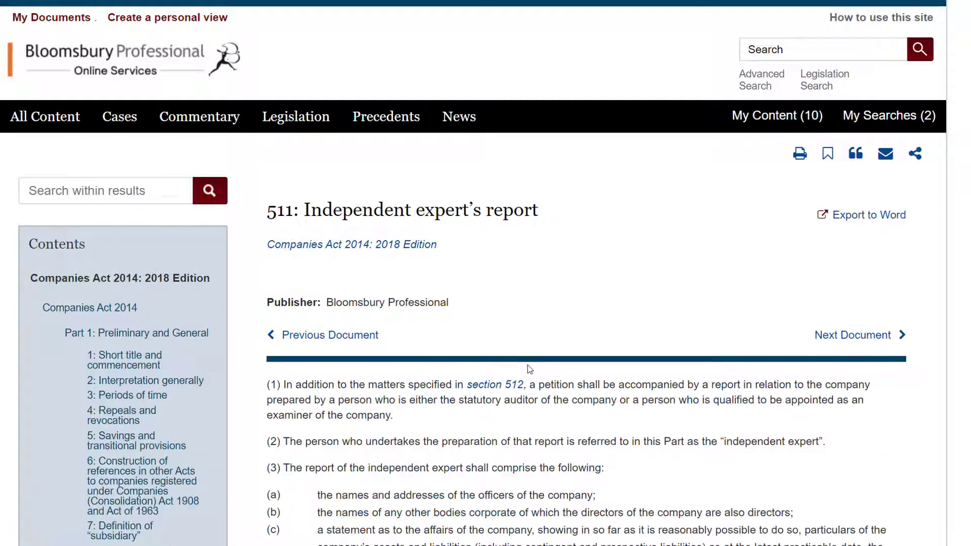
Browse the Precedents content, narrow it to Irish Conveyancing Precedents and open that title's main page.
click(379, 117)
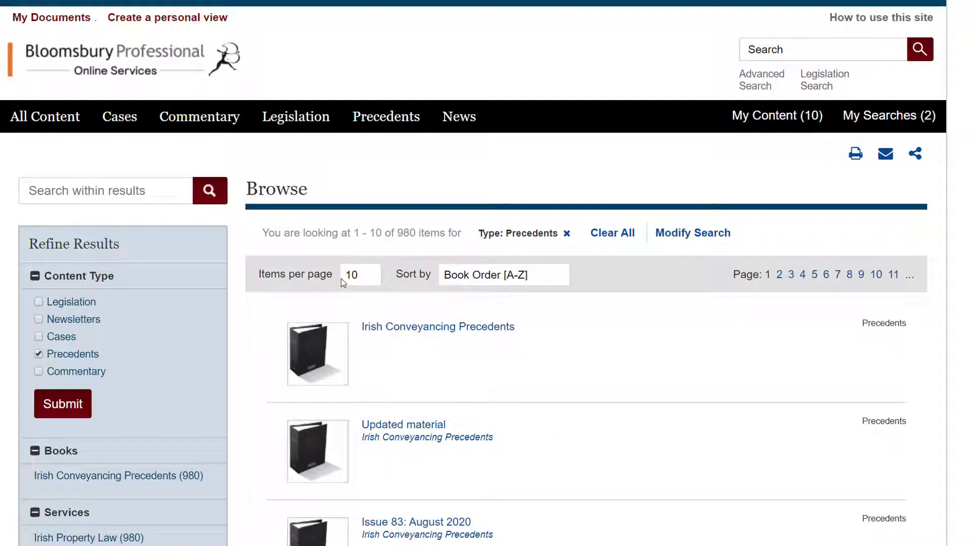
scroll(167, 335, down, 2)
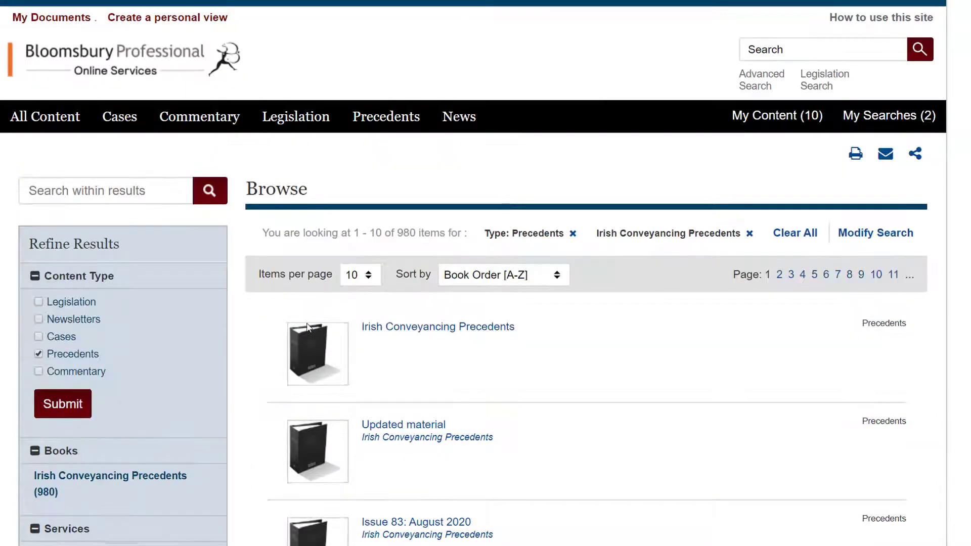
click(415, 328)
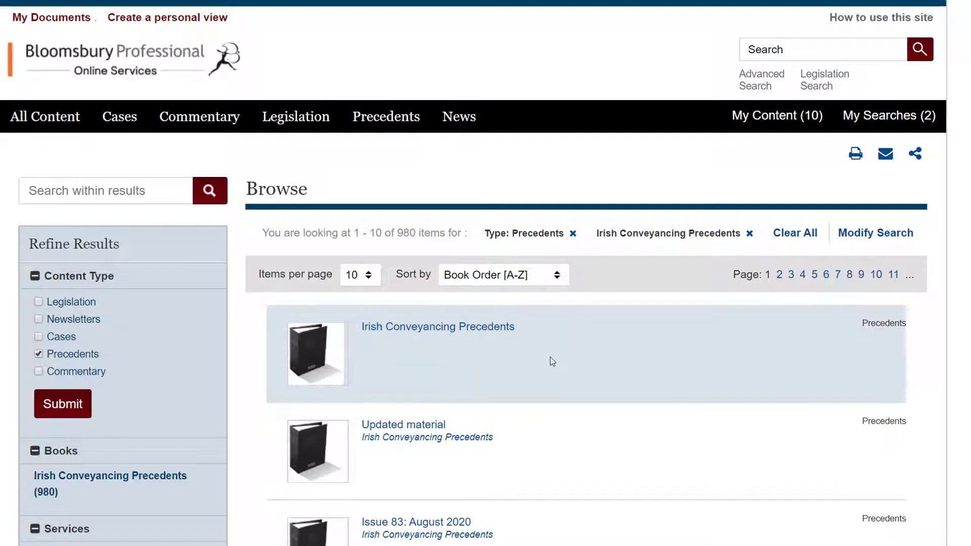
scroll(445, 394, down, 3)
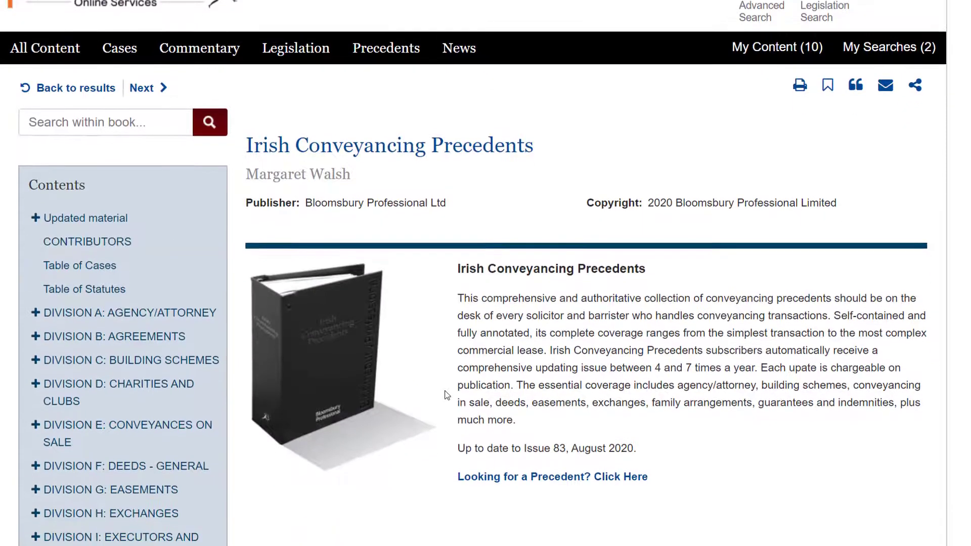
Return to the home page, open the bpprecedent search results and look through the precedents and books listed.
scroll(407, 405, up, 3)
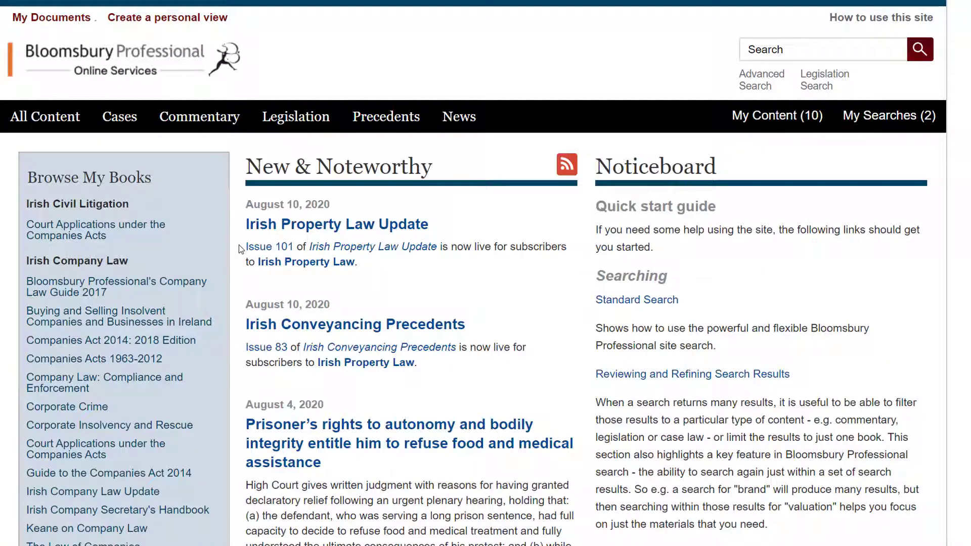
scroll(636, 349, down, 1)
scroll(635, 349, down, 9)
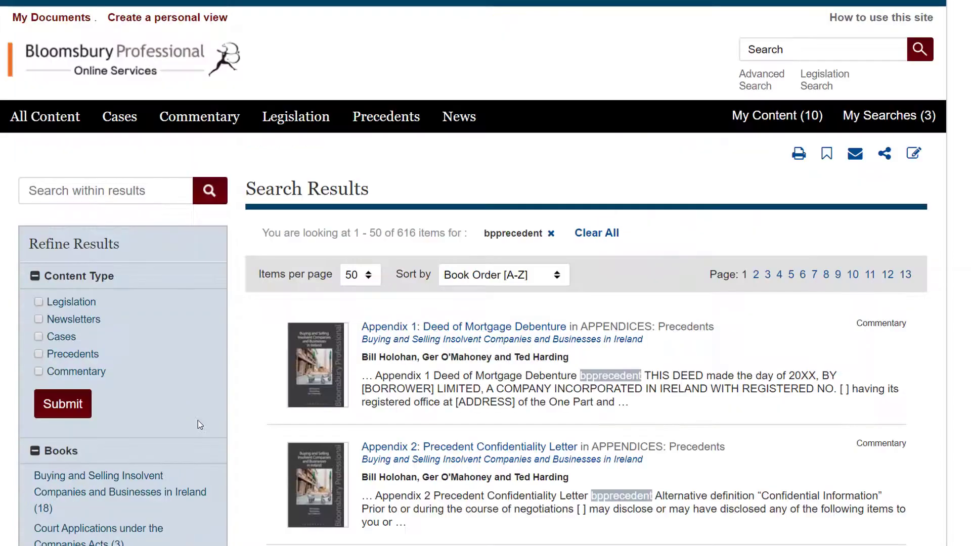
scroll(166, 368, down, 3)
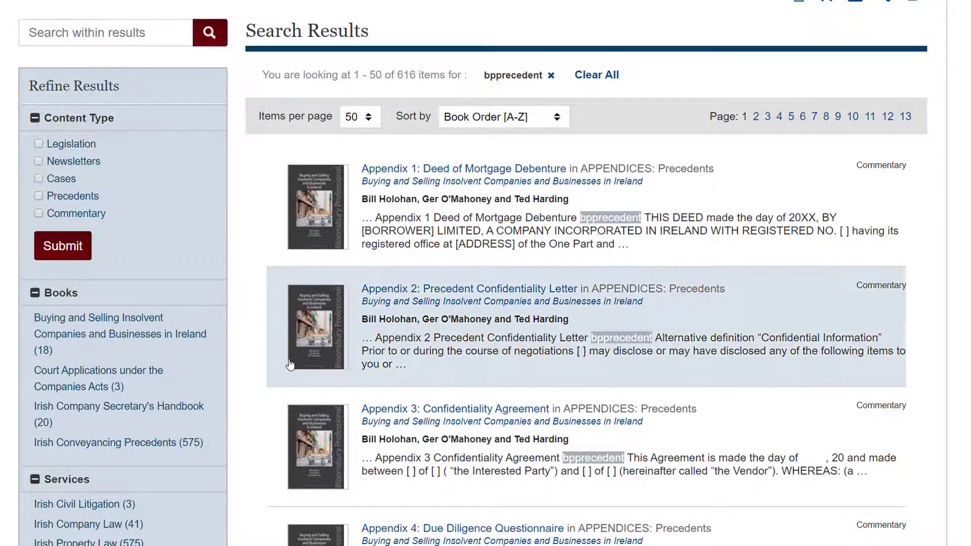
scroll(290, 364, up, 3)
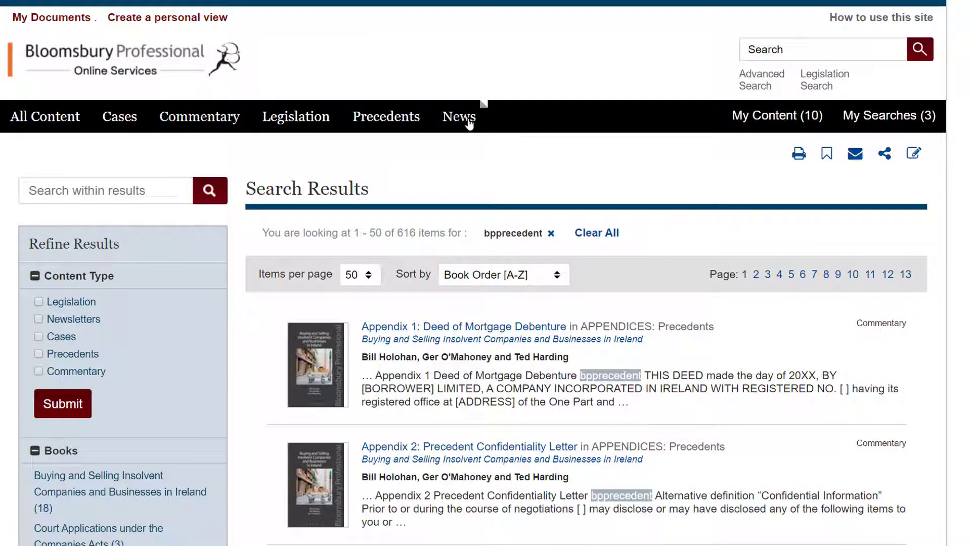
Browse the News newsletters, narrow them to Irish Property Law Update and open that title.
click(469, 123)
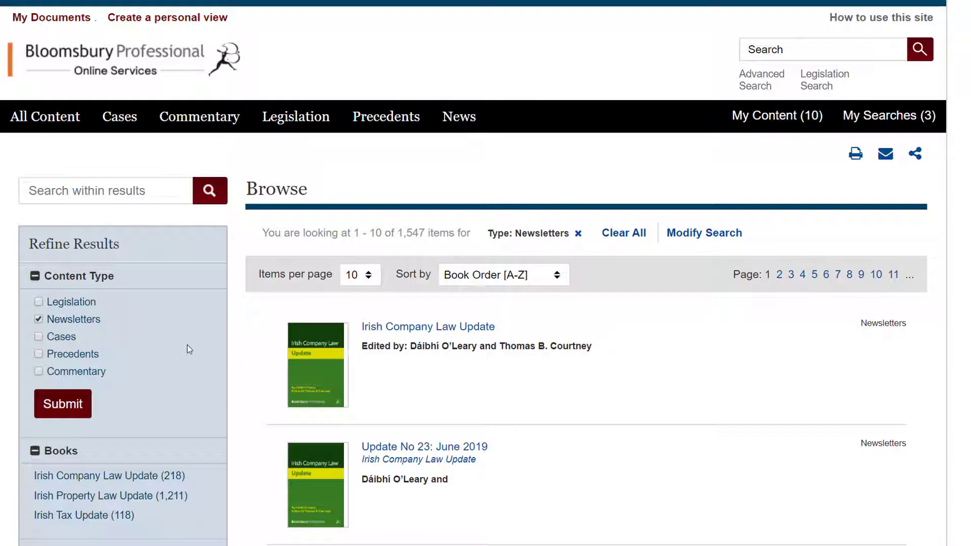
scroll(188, 349, down, 1)
scroll(188, 349, down, 2)
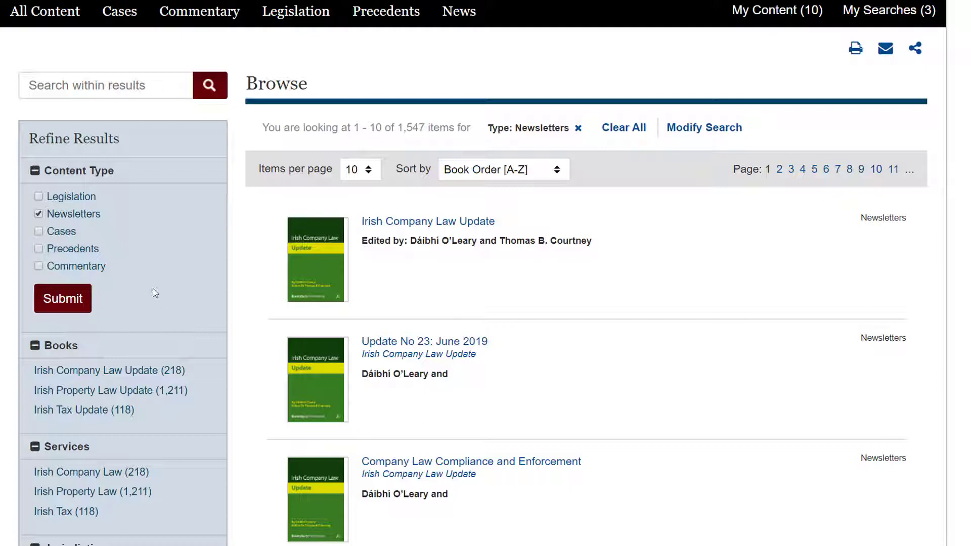
click(94, 392)
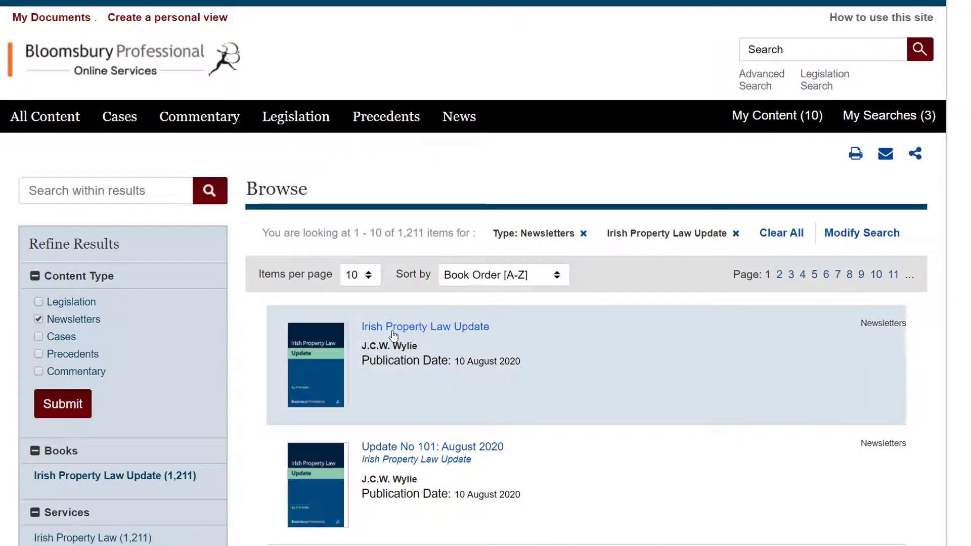
click(278, 403)
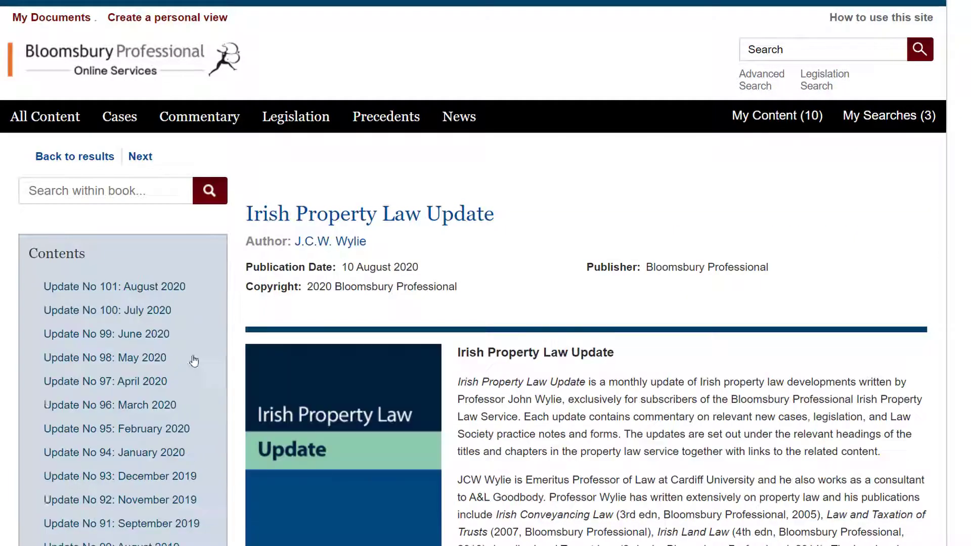
Skim the Irish Property Law Update issues and open the Lis Pendens and Judgment Mortgages article in Update No 99: June 2020.
scroll(191, 347, down, 5)
scroll(190, 347, up, 4)
scroll(190, 347, down, 13)
scroll(190, 347, up, 14)
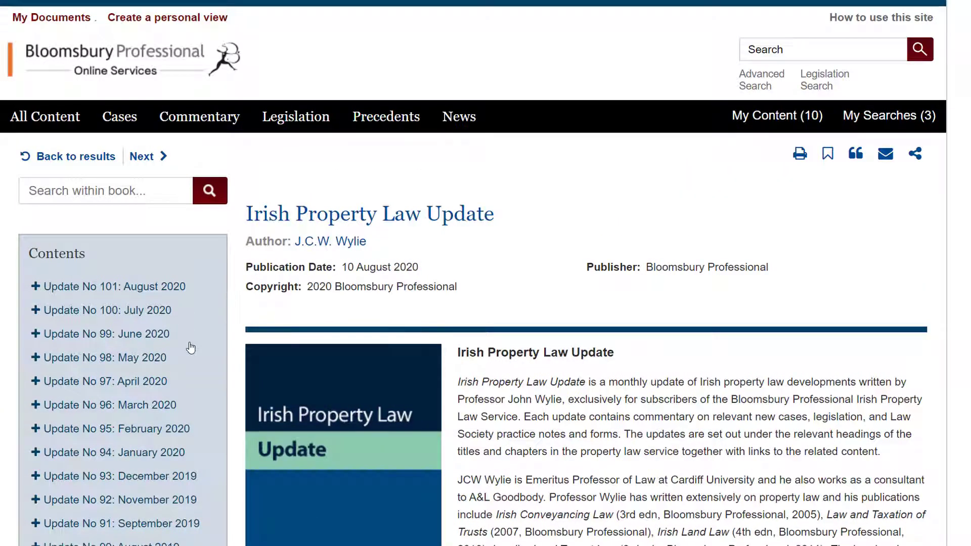
click(36, 334)
click(85, 398)
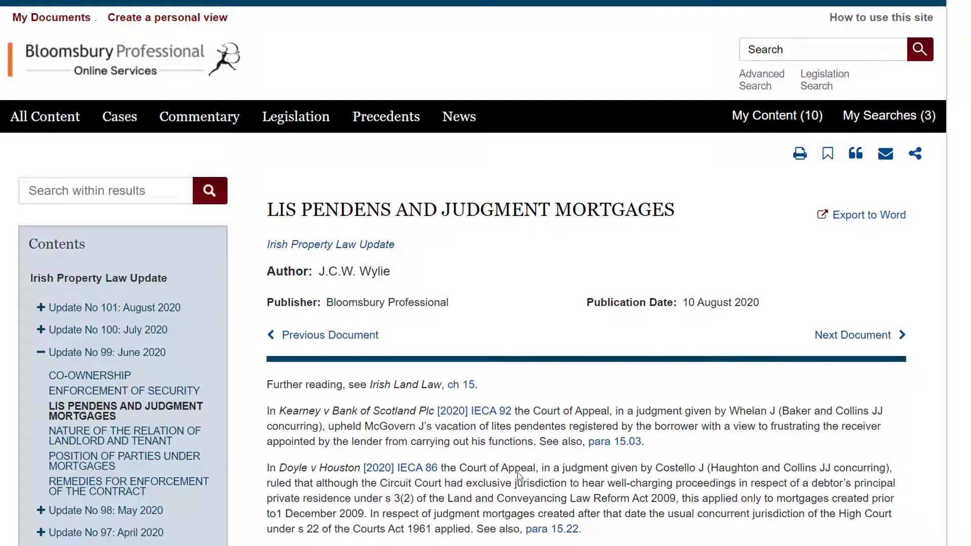
Return to the home page and look through the full Browse My Books list.
click(159, 336)
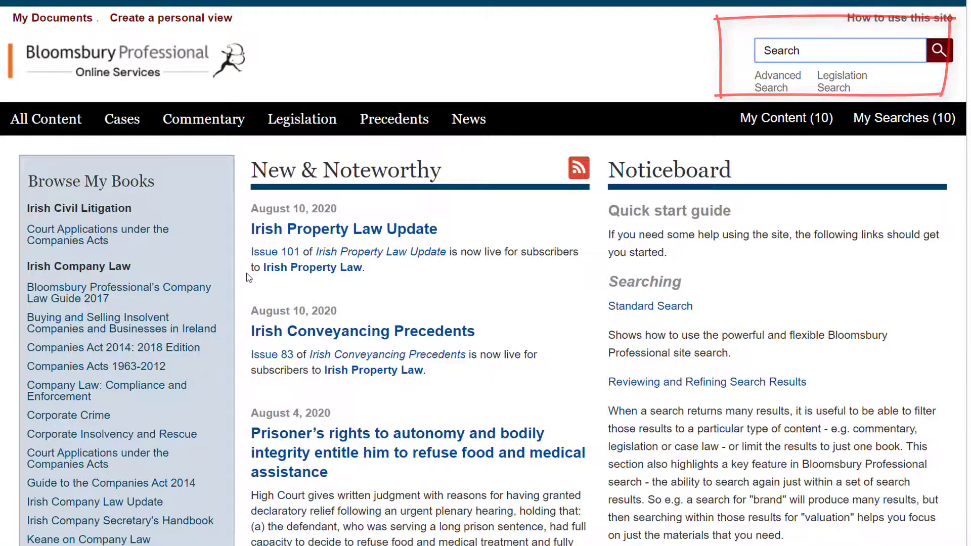
scroll(232, 273, down, 10)
scroll(232, 273, down, 20)
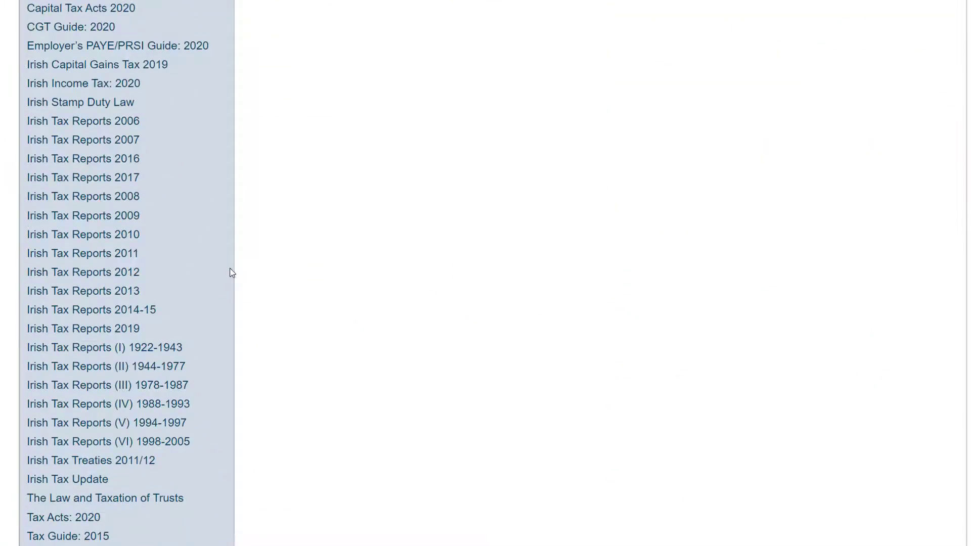
scroll(233, 273, up, 20)
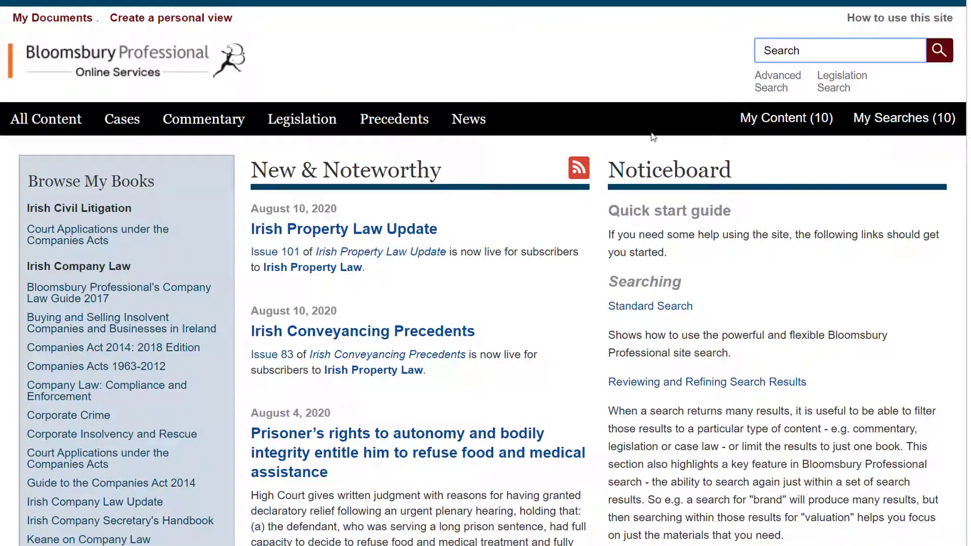
Search the whole site for "capacity to sue".
click(805, 49)
text(capacity to sue)
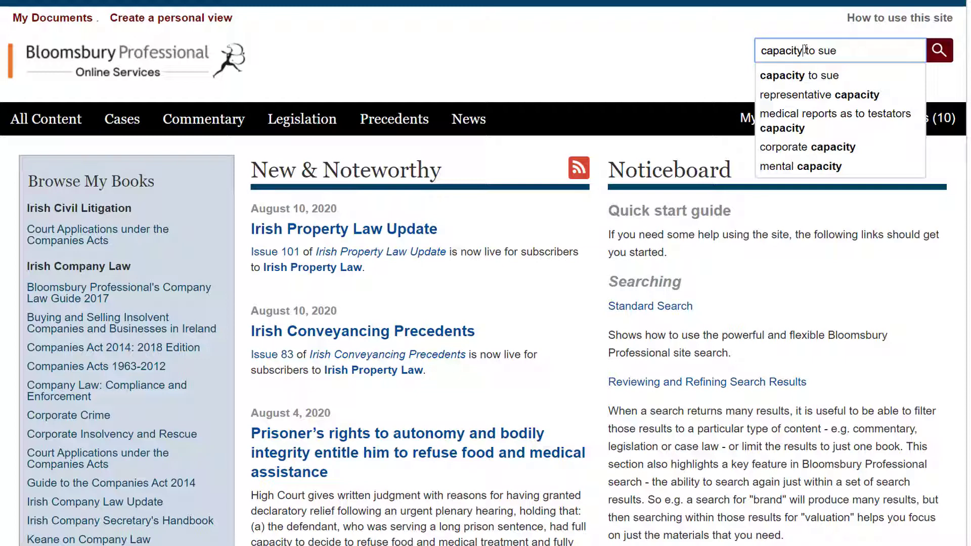
key(Return)
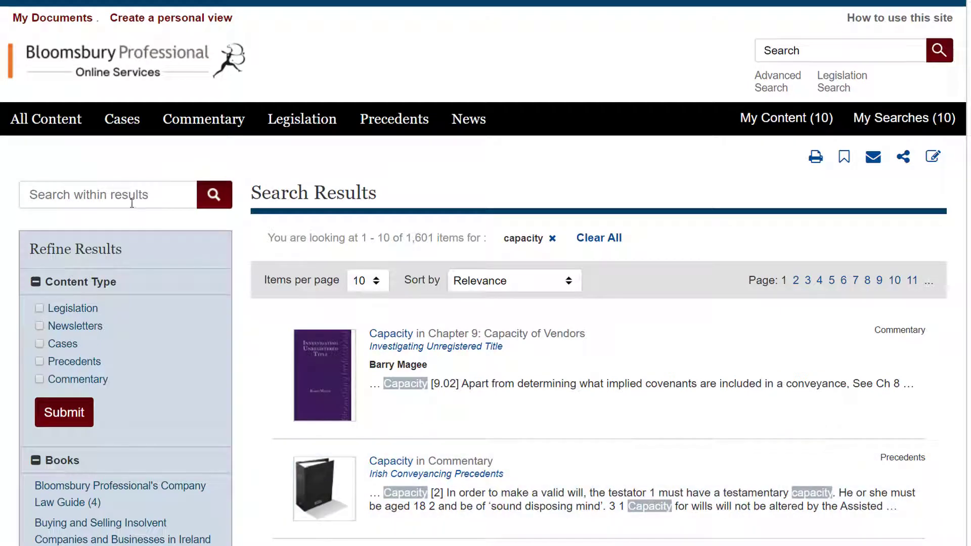
Search within the "capacity" results for "testamentary" and remove that term from the search again.
click(132, 204)
text(testamentary)
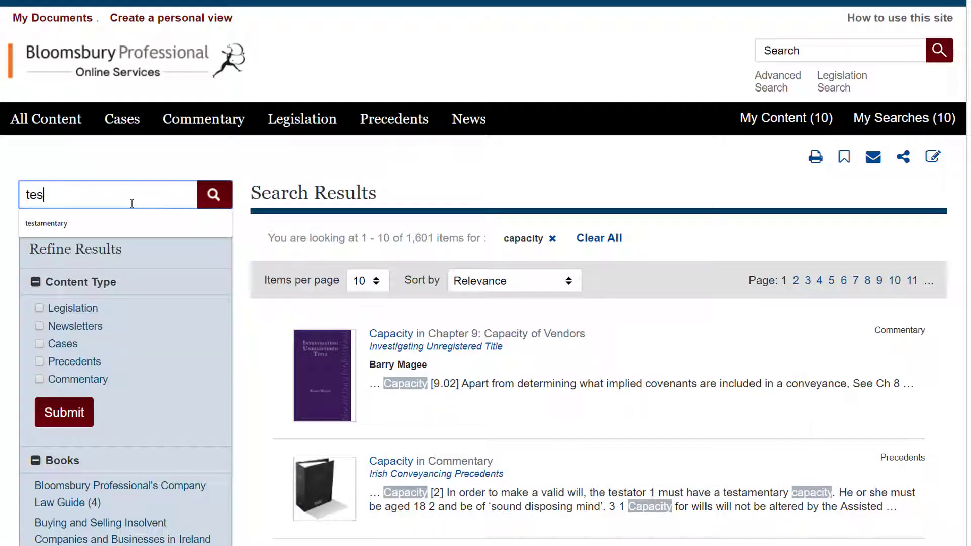
key(Down)
key(Return)
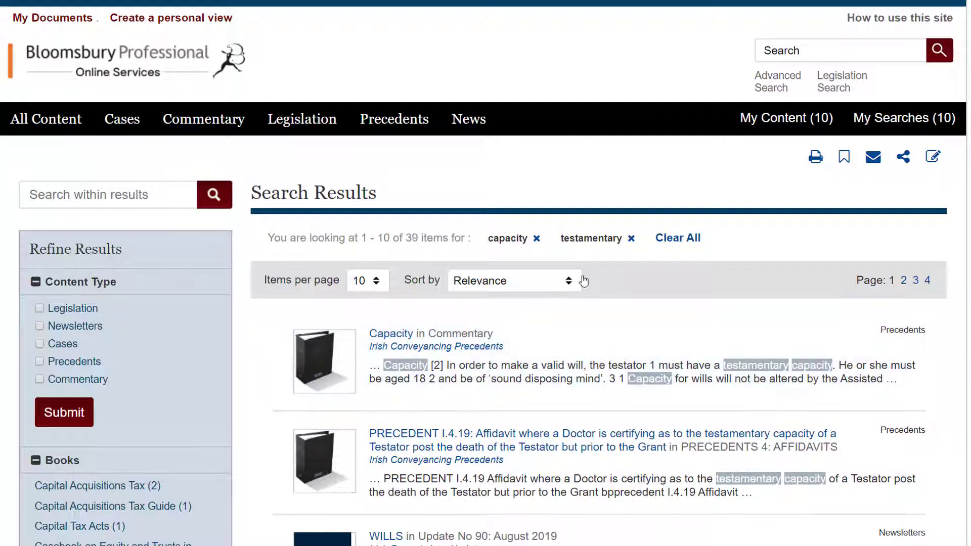
click(631, 239)
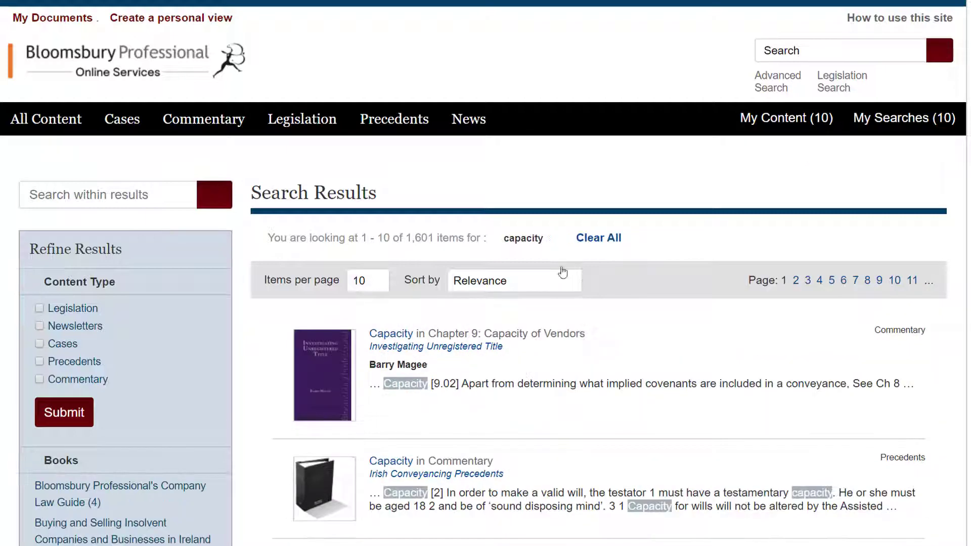
Search within the "capacity" results for "fiduciary" and skim the narrowed list.
click(158, 194)
text(fid)
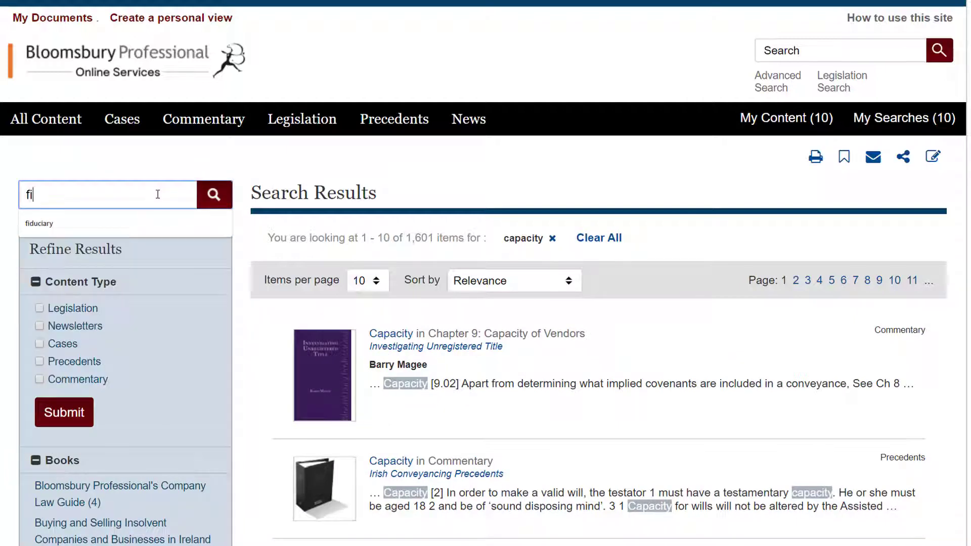
key(Down)
key(Return)
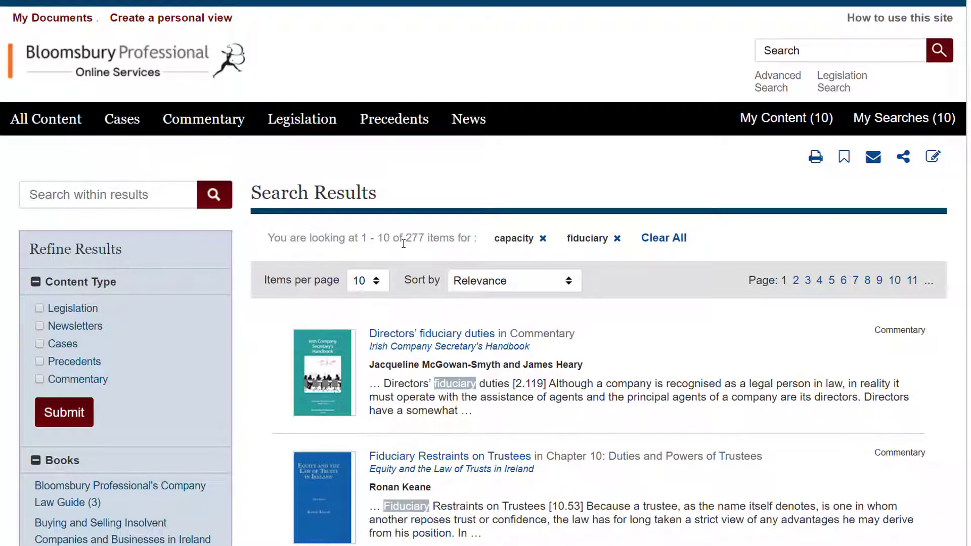
scroll(403, 244, down, 1)
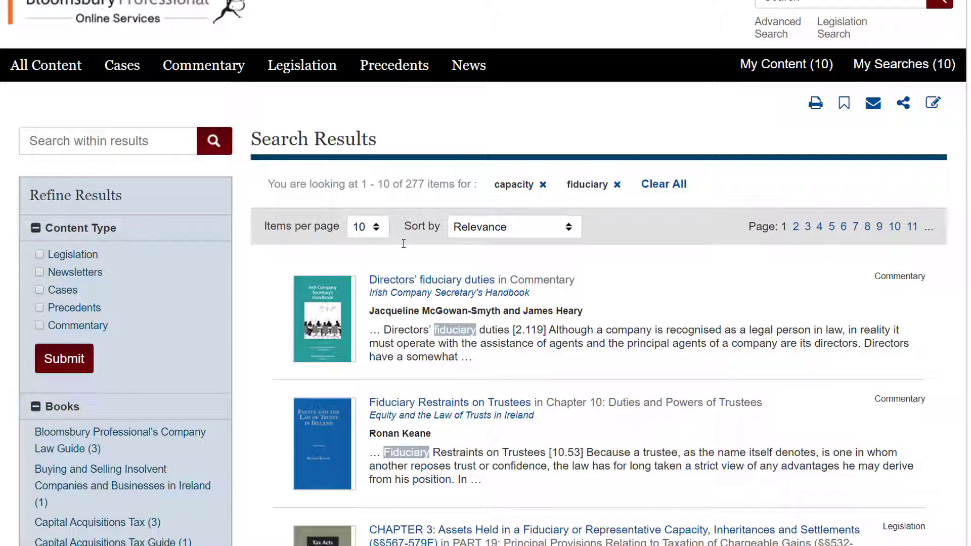
scroll(395, 304, up, 2)
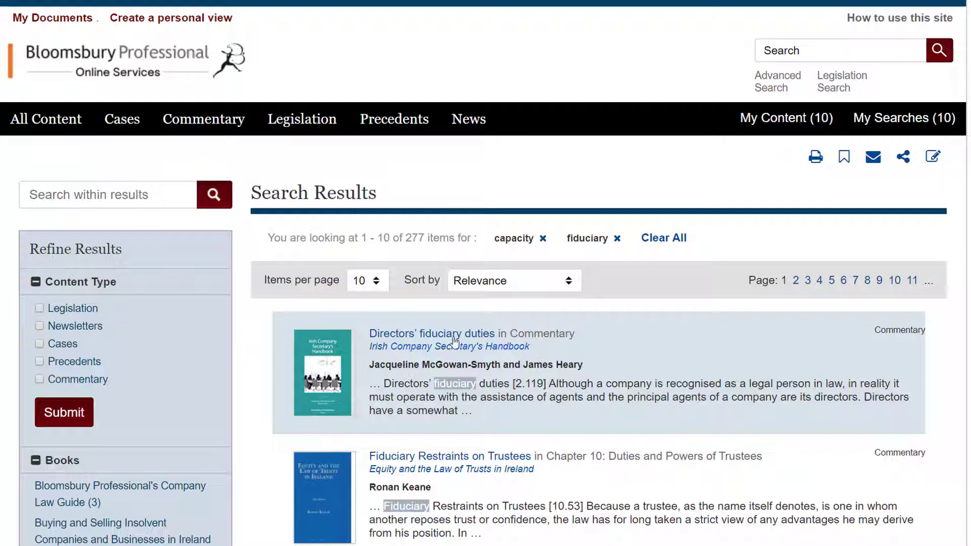
Narrow the capacity and fiduciary results further with the term "directors".
click(157, 197)
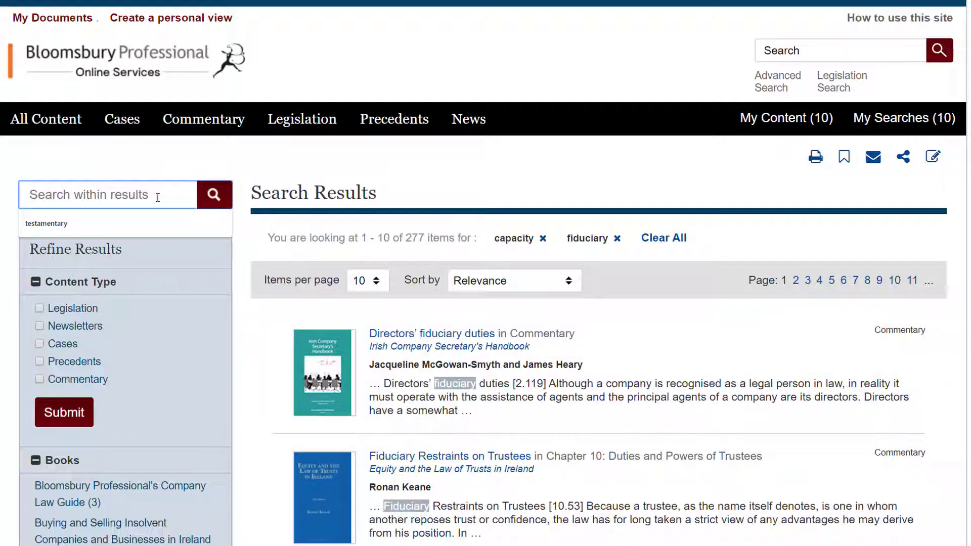
text(directors)
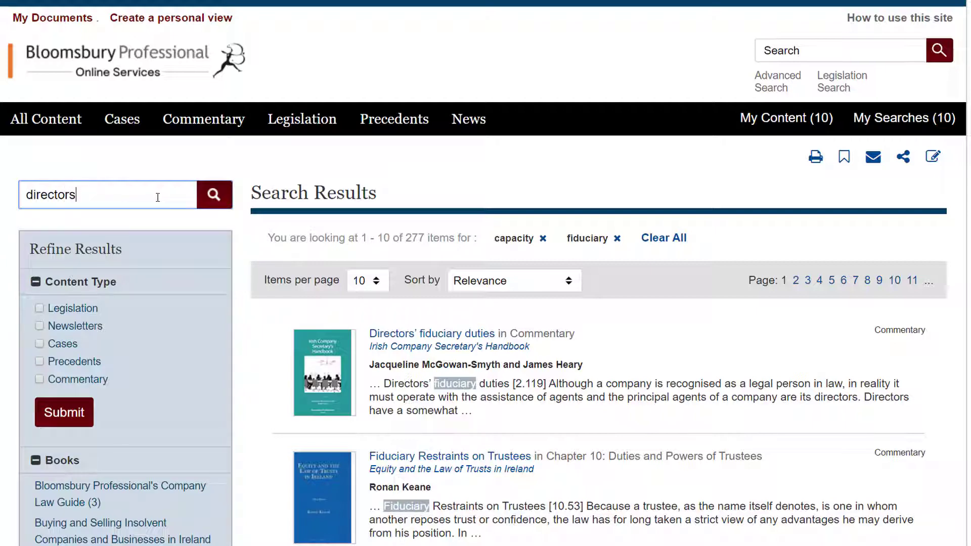
key(Return)
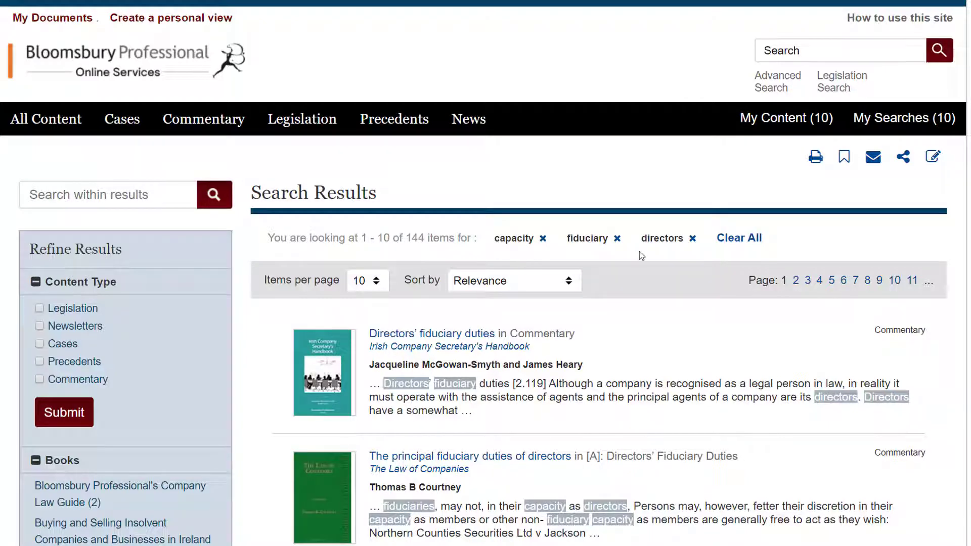
Look through the books listed for refining the results and limit them to The Law of Companies.
scroll(219, 312, down, 5)
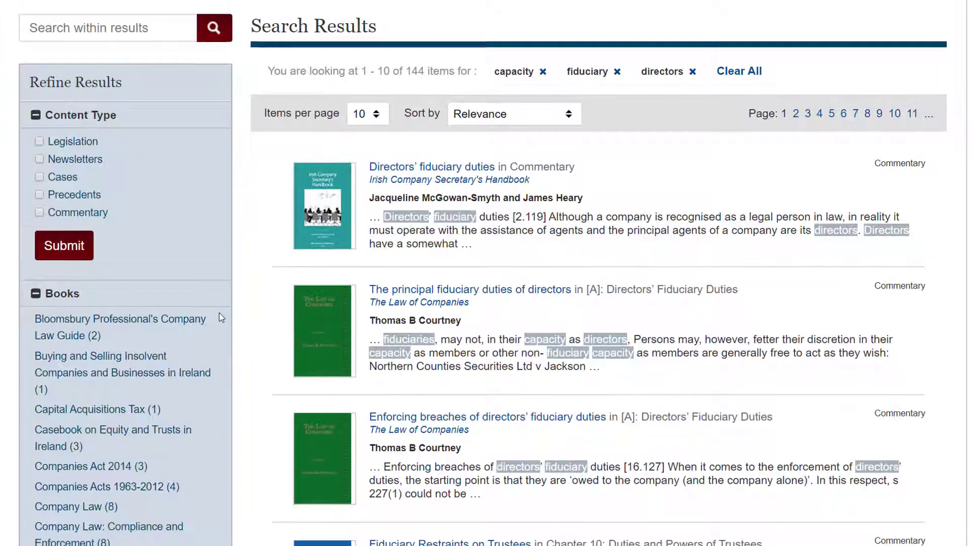
scroll(220, 318, down, 1)
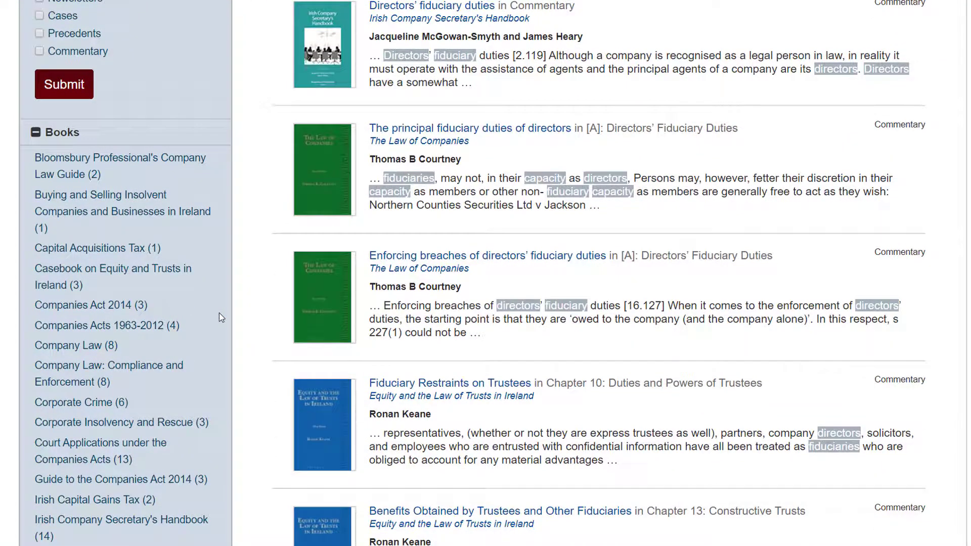
scroll(219, 317, down, 3)
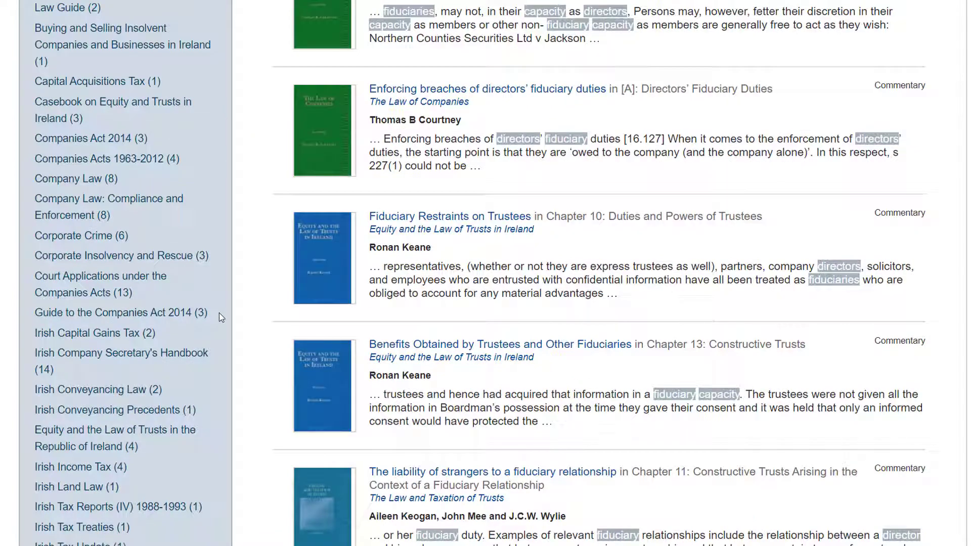
scroll(220, 313, up, 1)
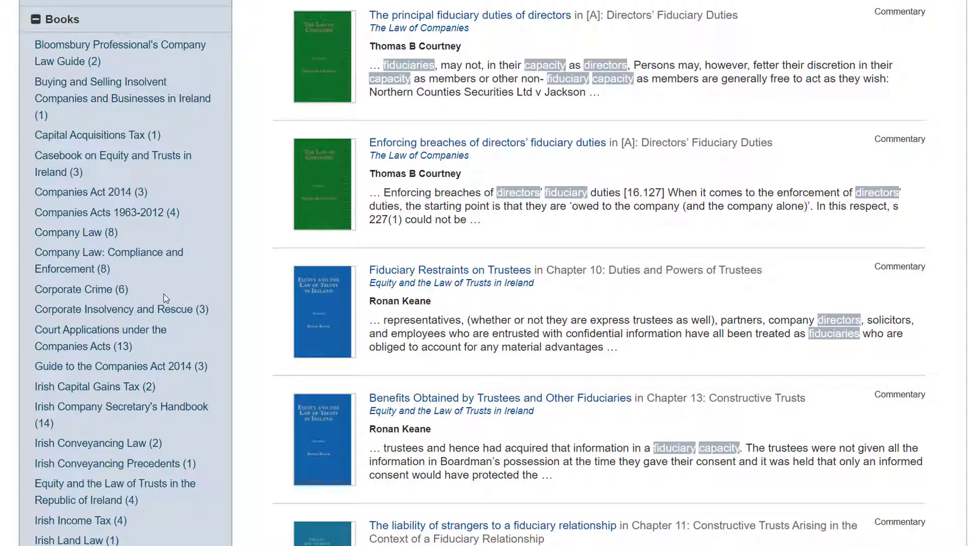
scroll(177, 277, down, 4)
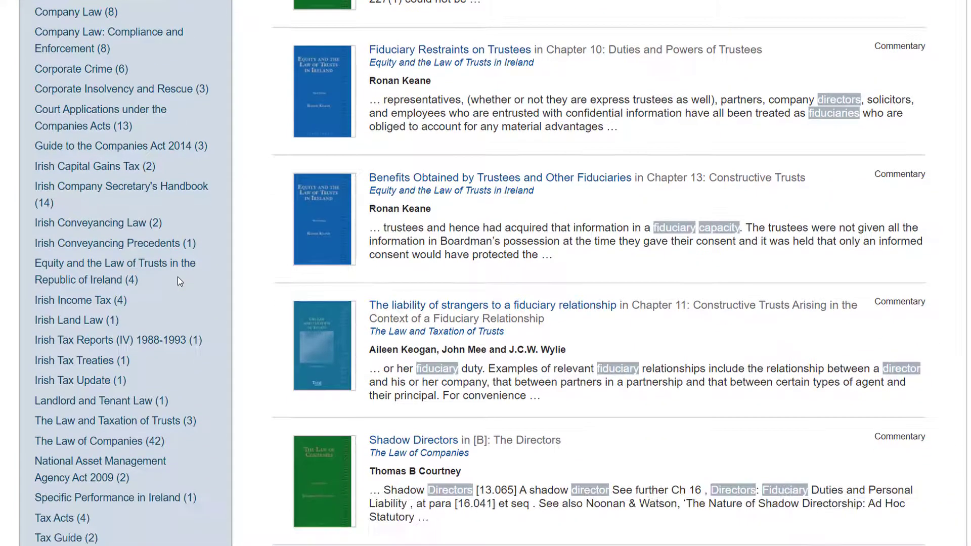
click(104, 442)
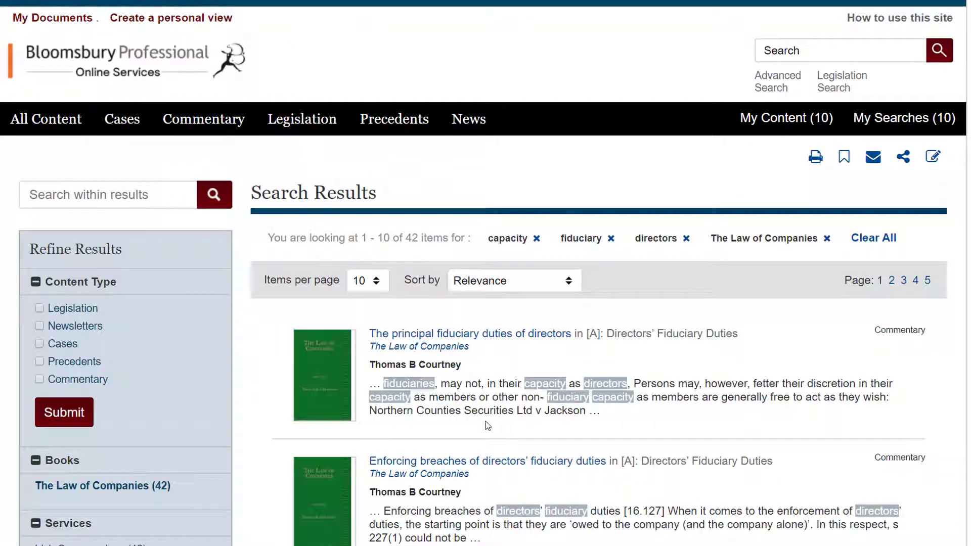
Open the result "The principal fiduciary duties of directors" and skim paragraph [16.040].
scroll(487, 425, down, 2)
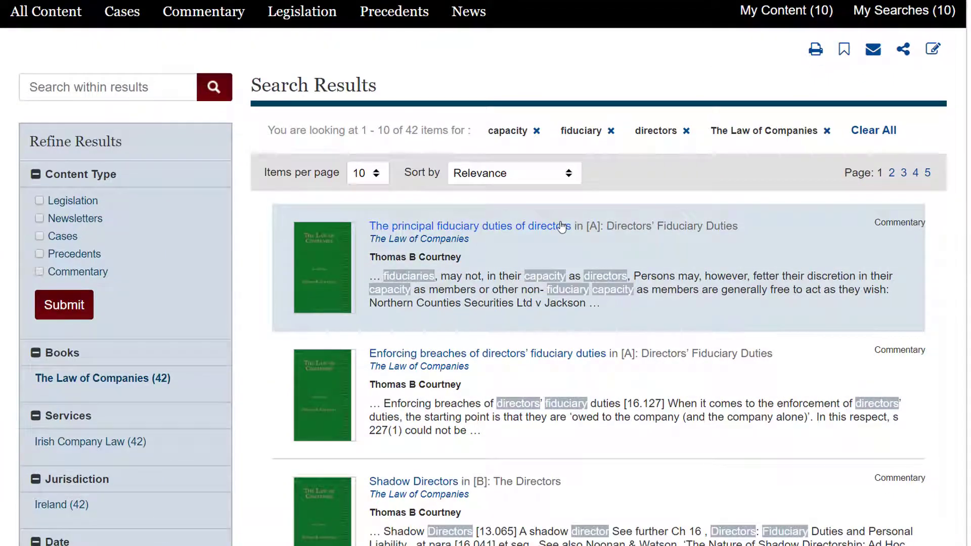
click(487, 228)
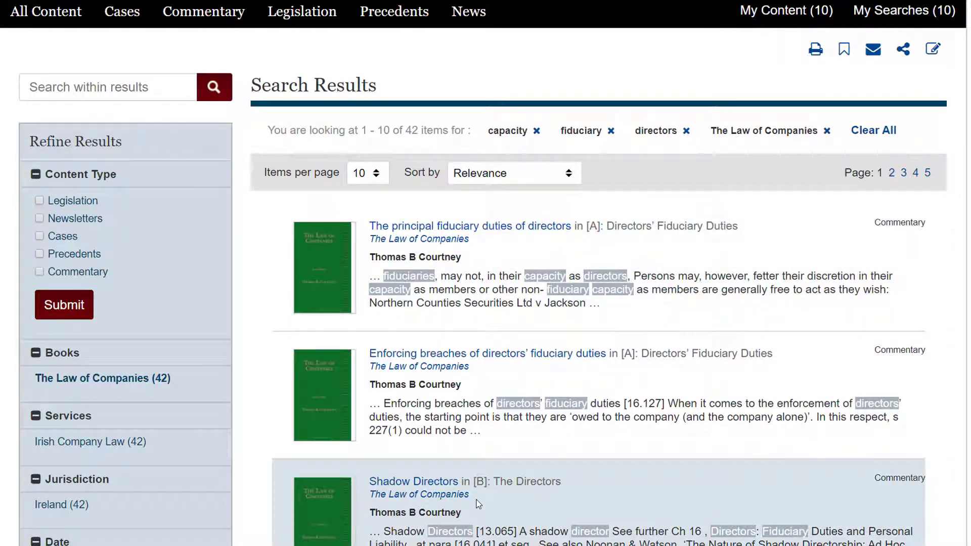
scroll(433, 337, down, 3)
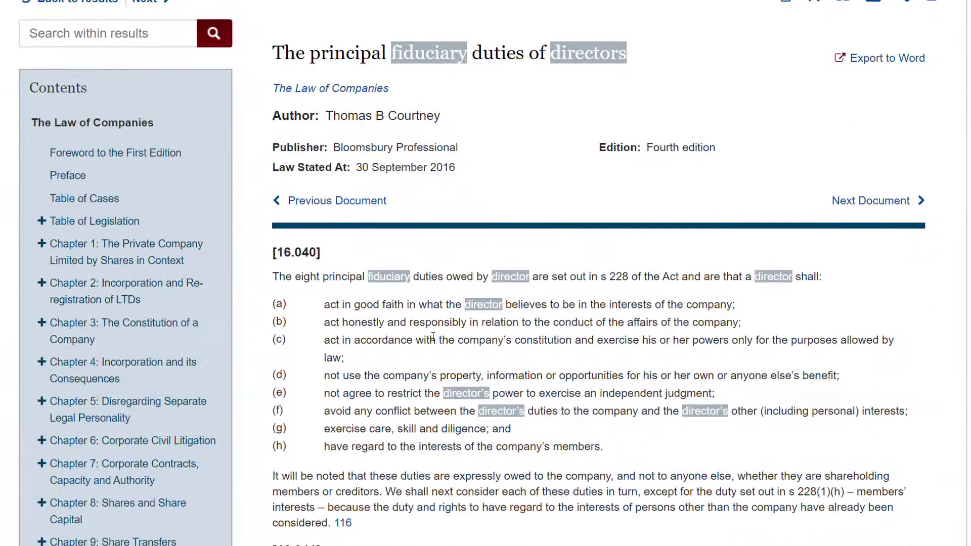
scroll(433, 337, up, 2)
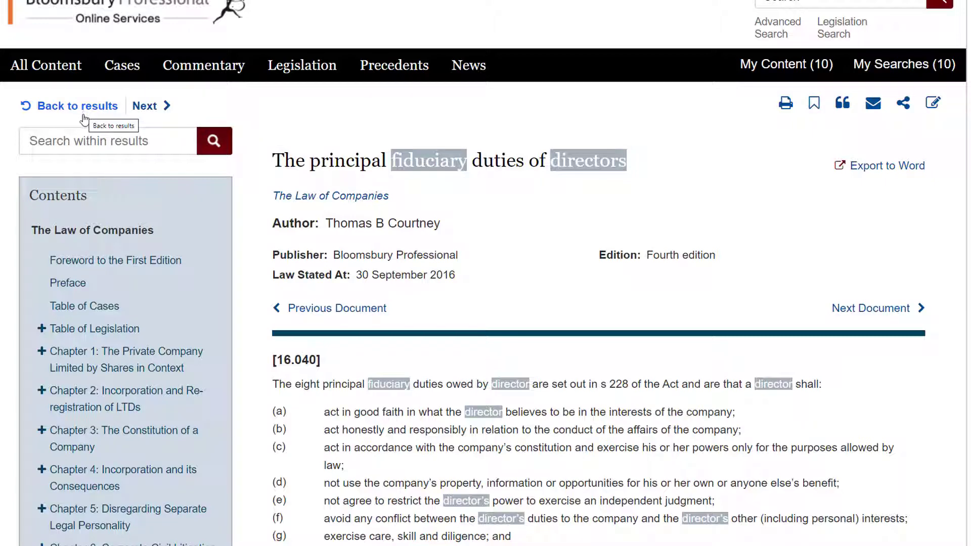
Check the list of recent searches and return from the document to The Law of Companies search results.
click(901, 68)
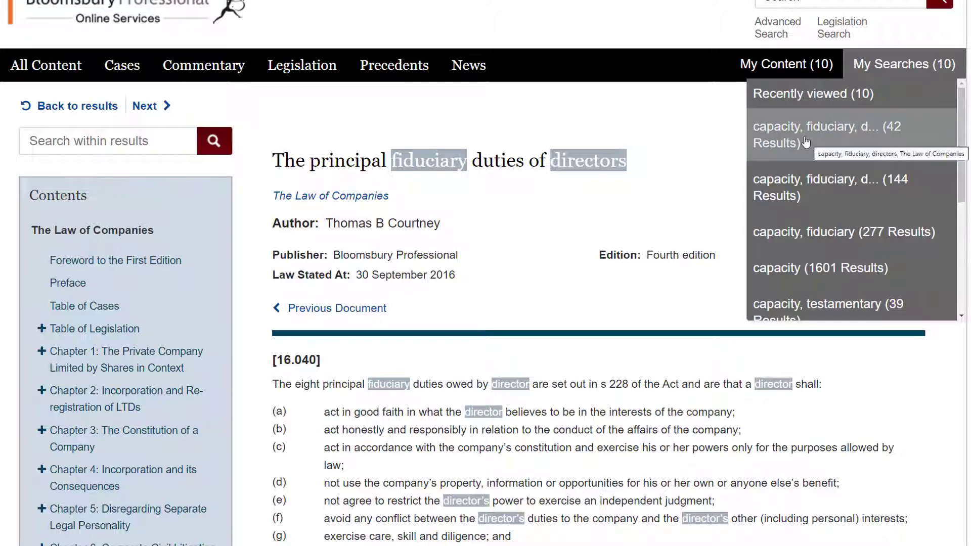
click(548, 298)
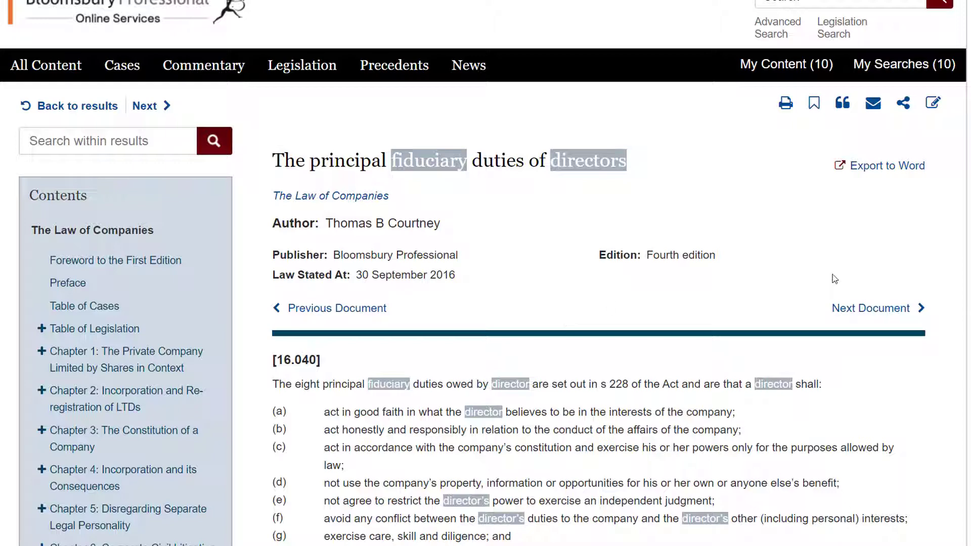
key(alt+Left)
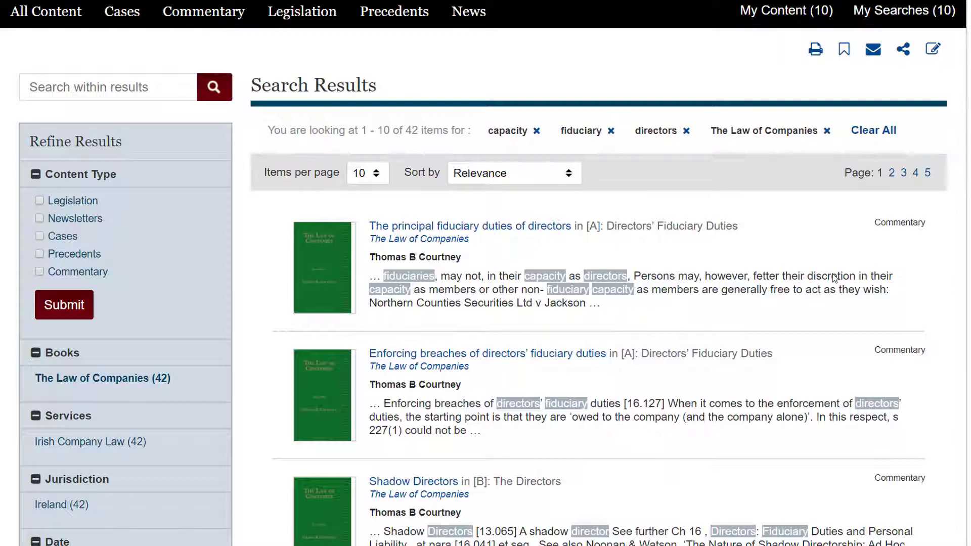
scroll(832, 275, up, 1)
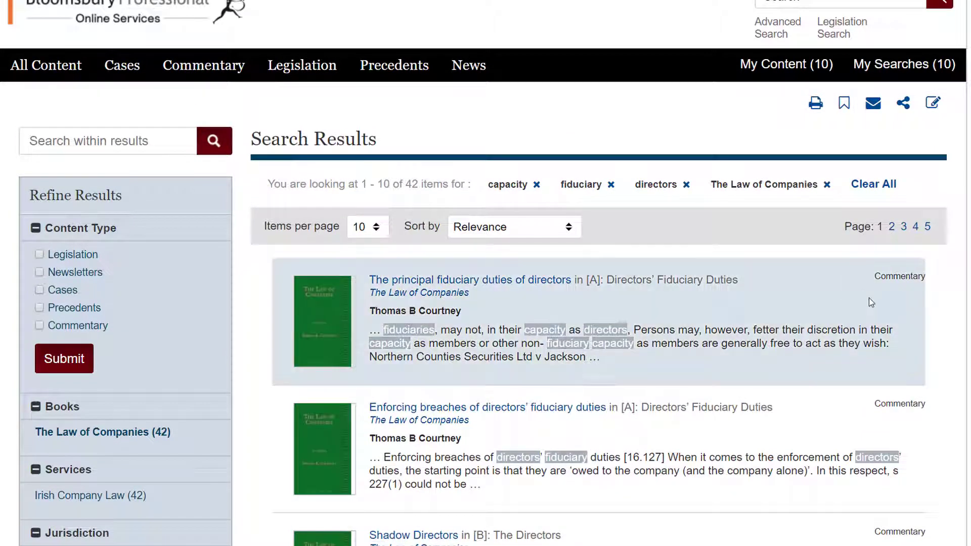
click(869, 299)
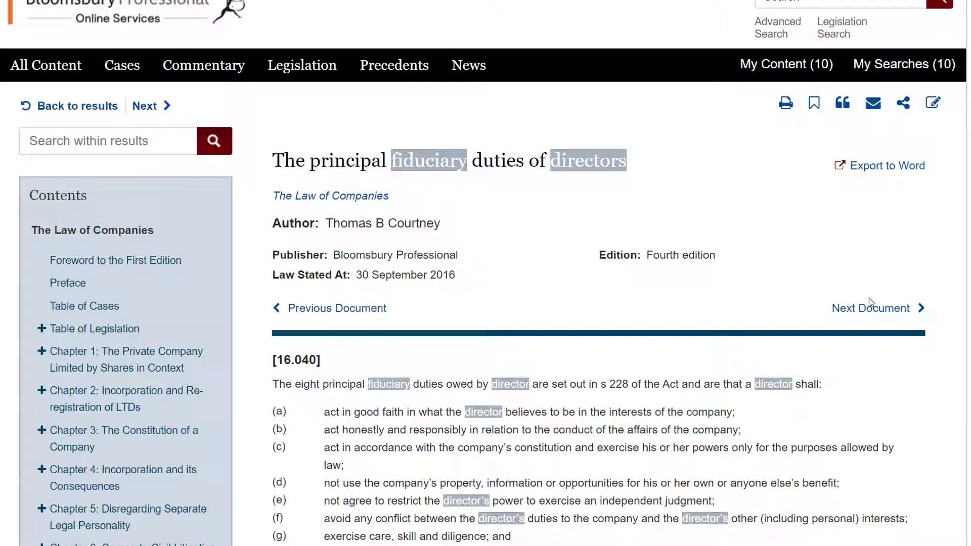
key(alt+Left)
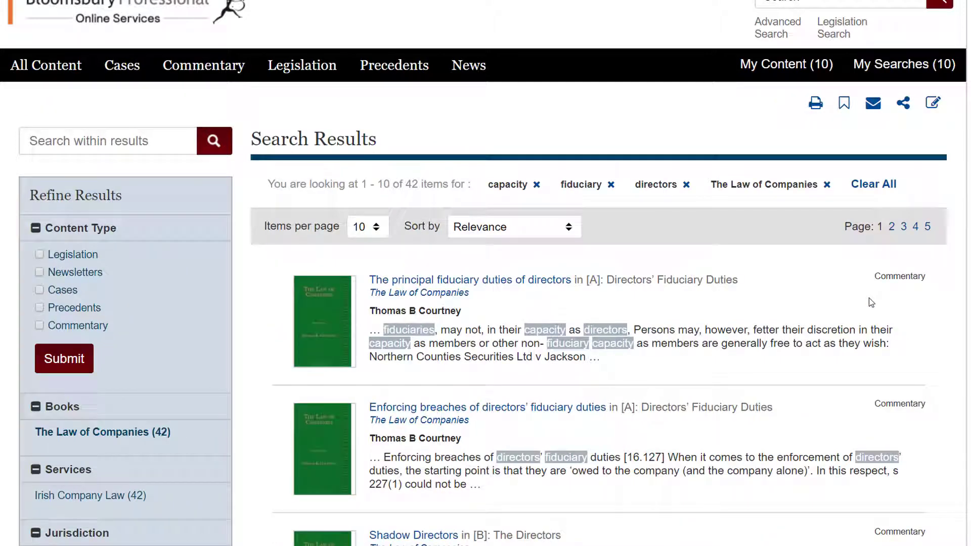
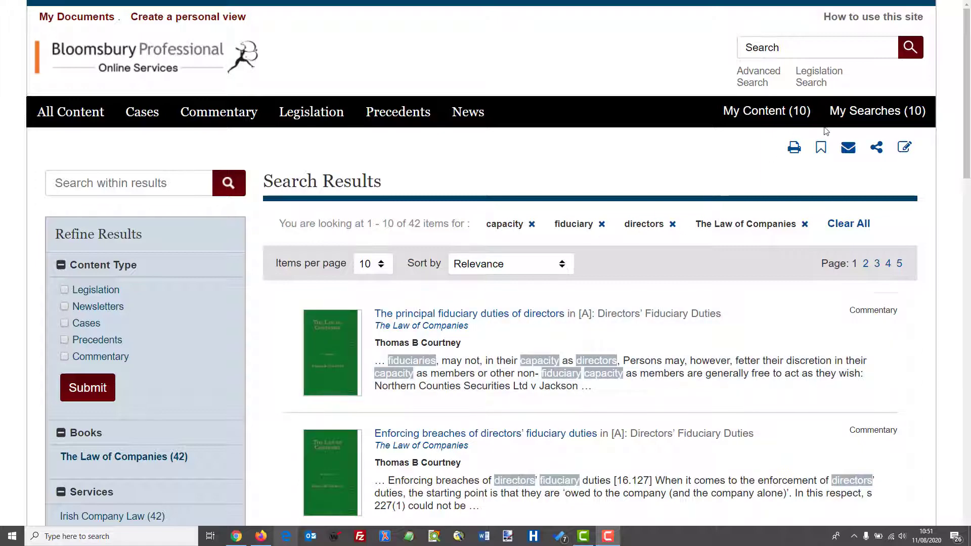
Reopen the recent search for "capacity" alone and restrict its results to the Legislation content type.
click(868, 125)
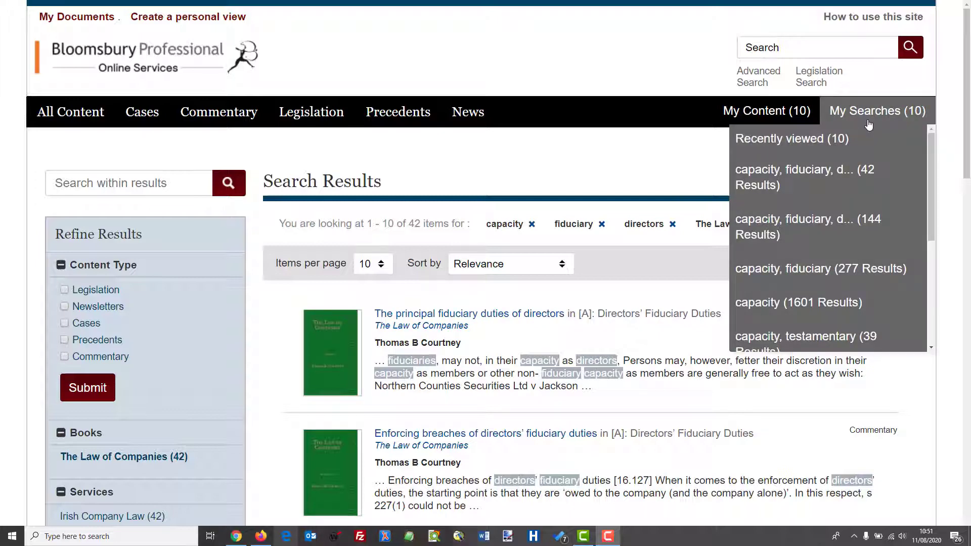
click(762, 316)
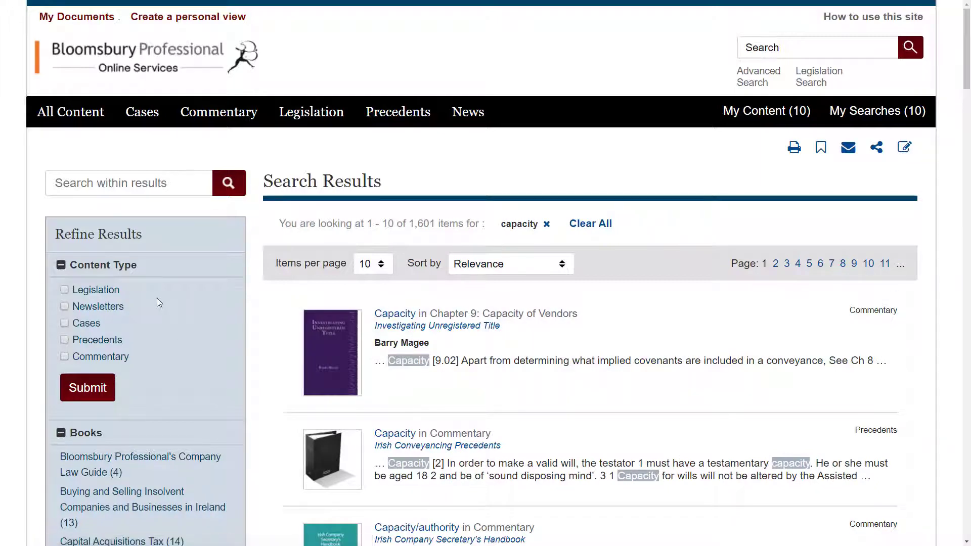
click(63, 291)
click(84, 394)
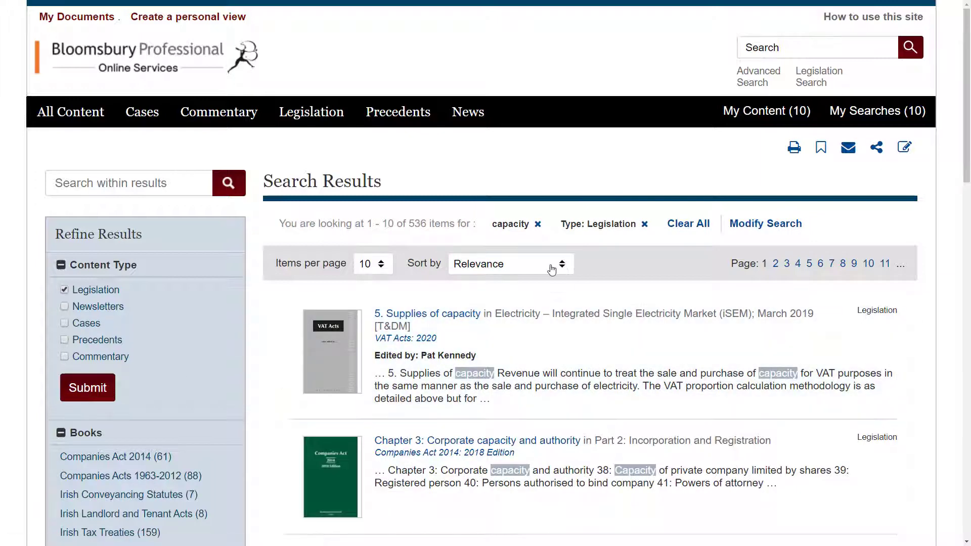
Narrow the legislation results to Irish Conveyancing Statutes and open section 7 of the Real Property Act 1845.
scroll(552, 269, down, 3)
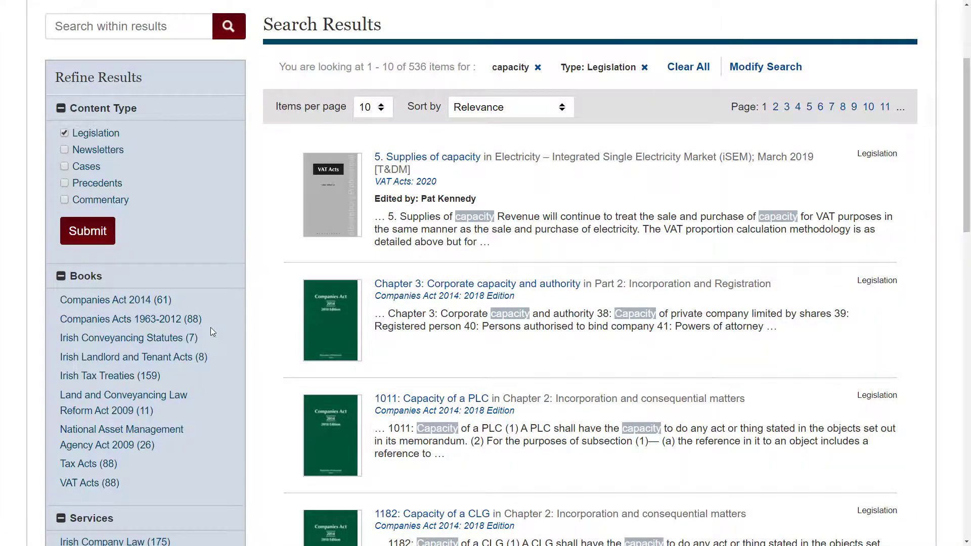
scroll(211, 332, down, 1)
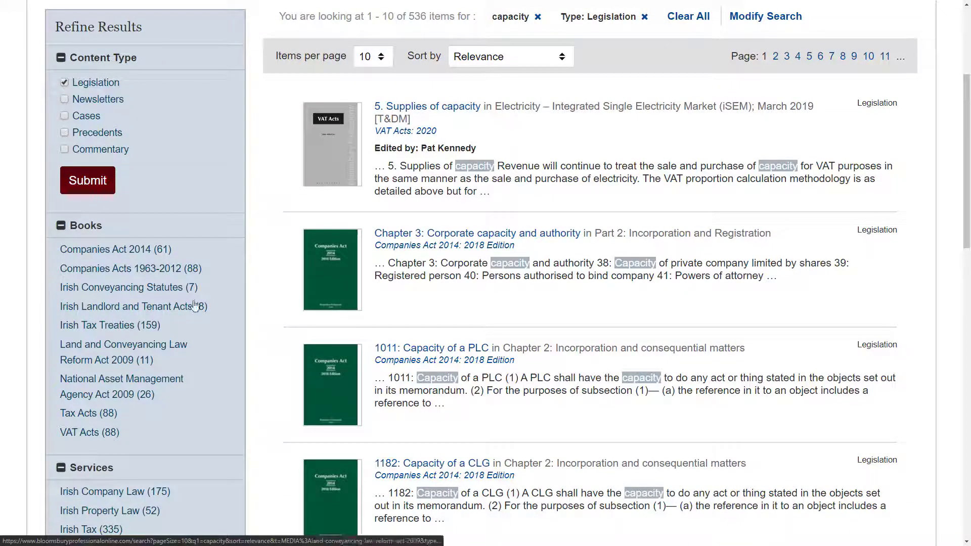
click(128, 290)
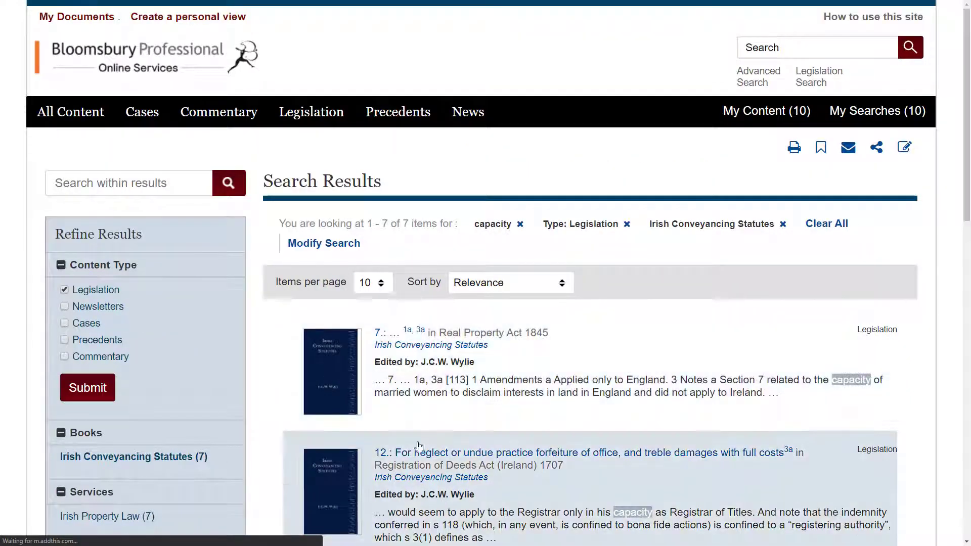
scroll(419, 445, down, 3)
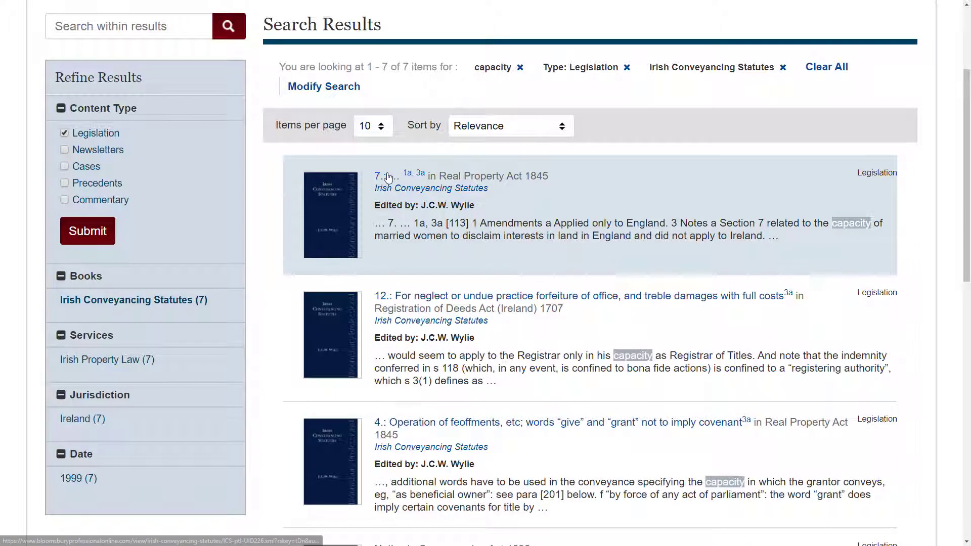
click(388, 177)
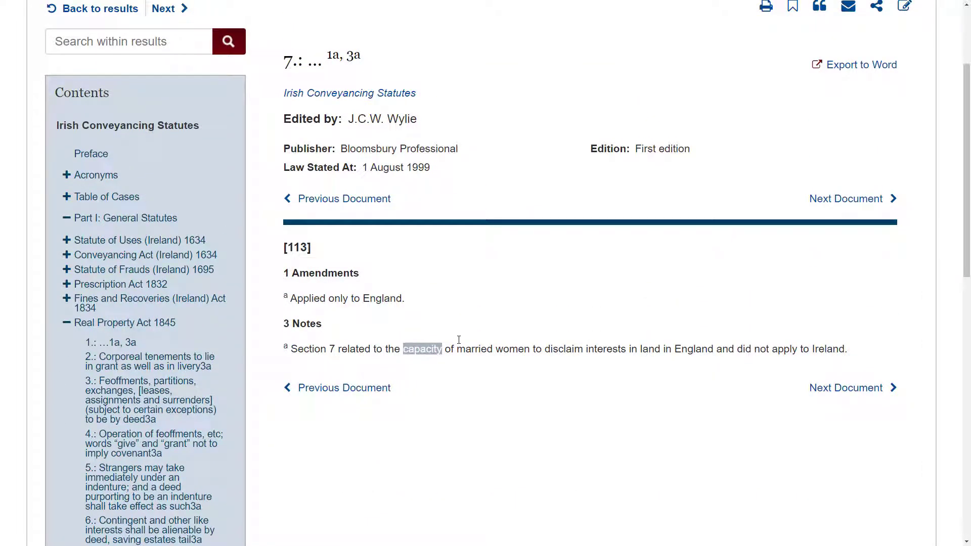
Go from section 7 to the next document in the search results and skim its section on restriction on constructive notice.
scroll(377, 425, up, 3)
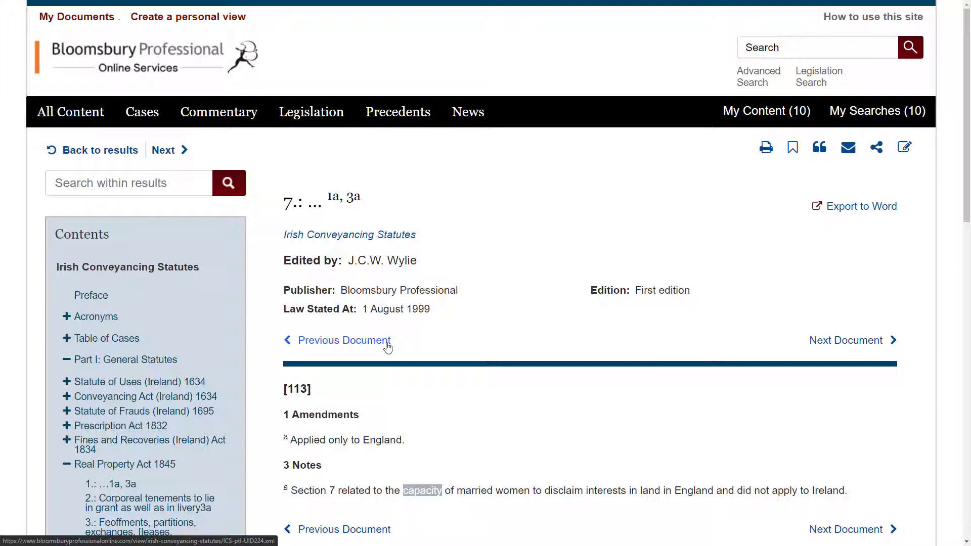
click(171, 151)
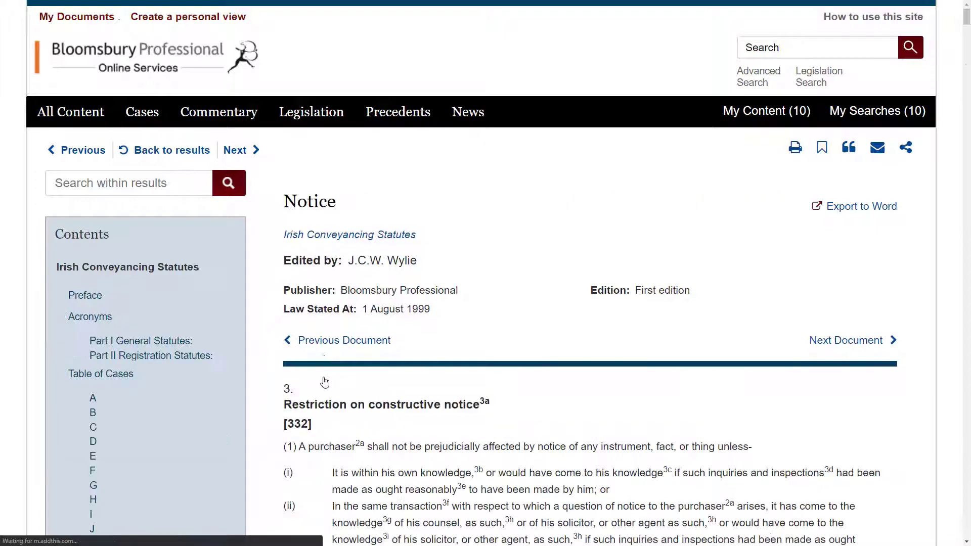
scroll(393, 401, down, 3)
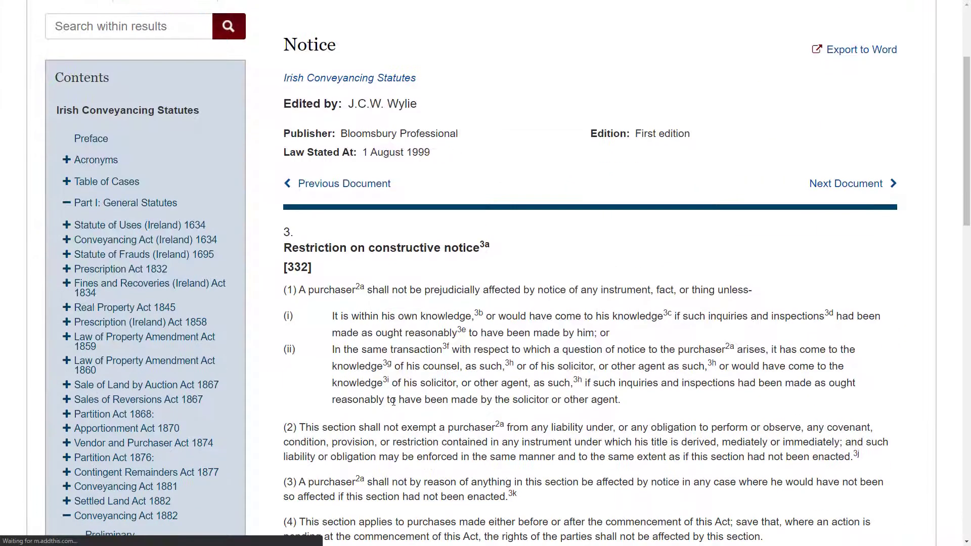
scroll(393, 401, up, 3)
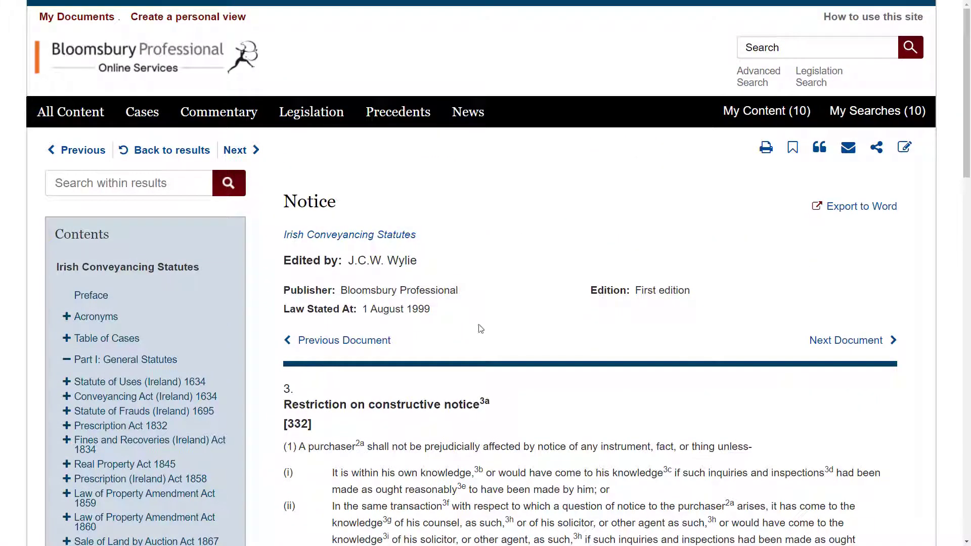
Reopen the recent search for capacity, fiduciary and directors within The Law of Companies and skim the first page of results.
click(903, 119)
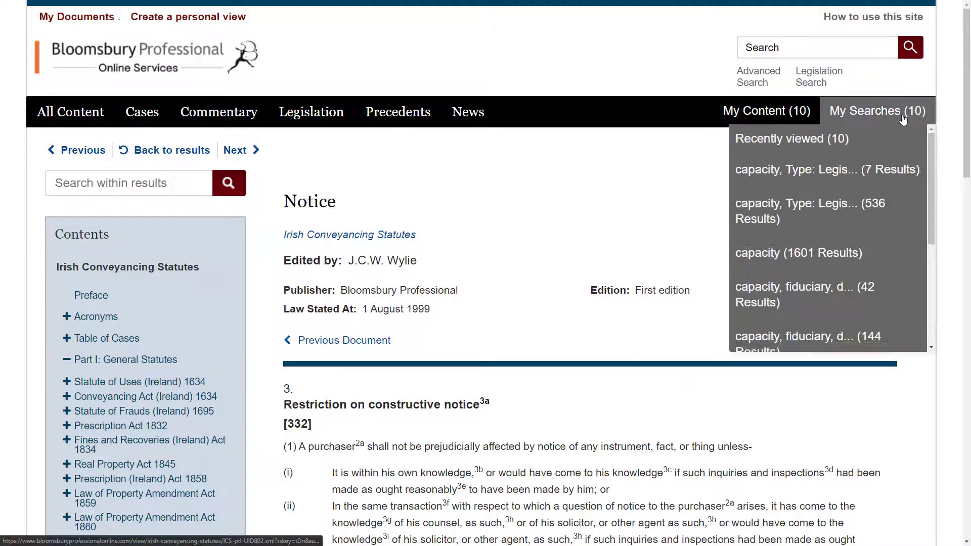
click(804, 294)
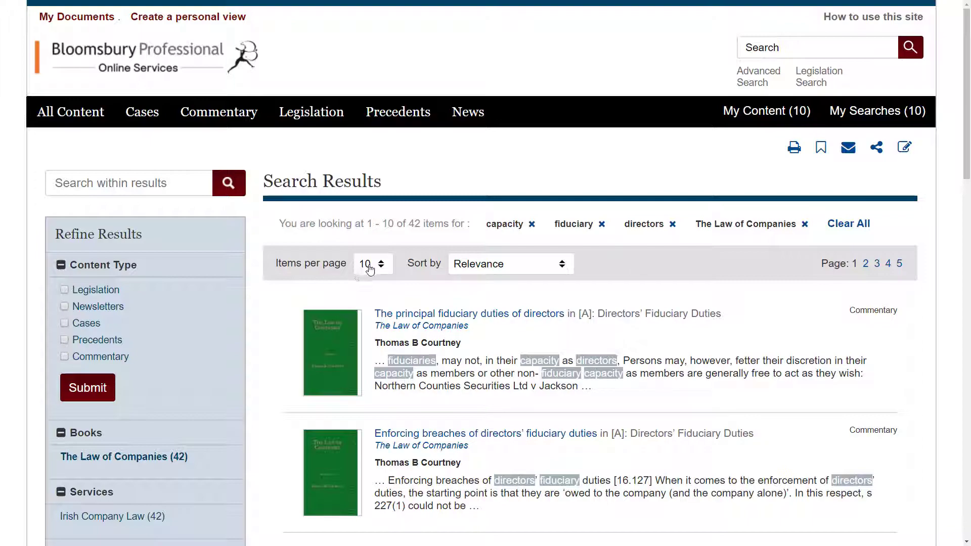
scroll(403, 324, down, 1)
scroll(403, 324, down, 20)
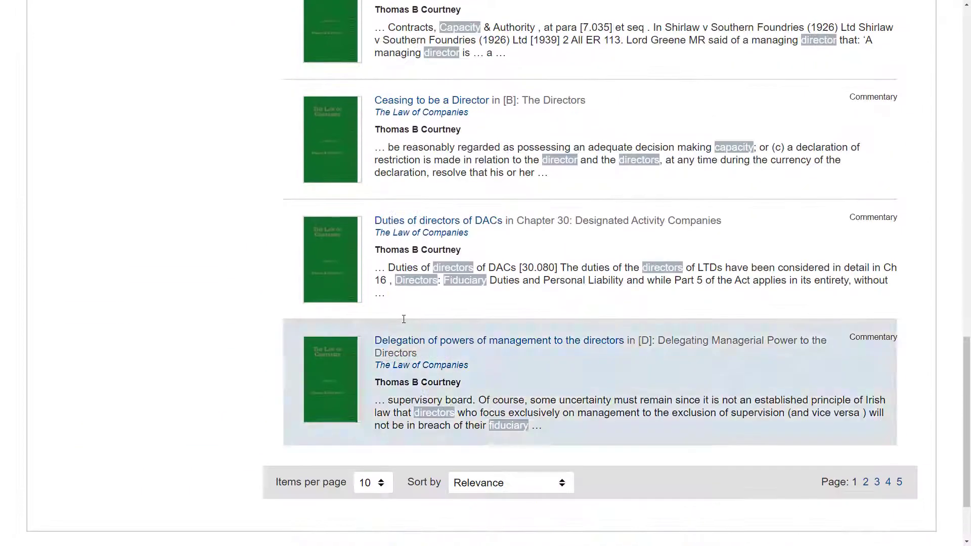
scroll(403, 319, up, 20)
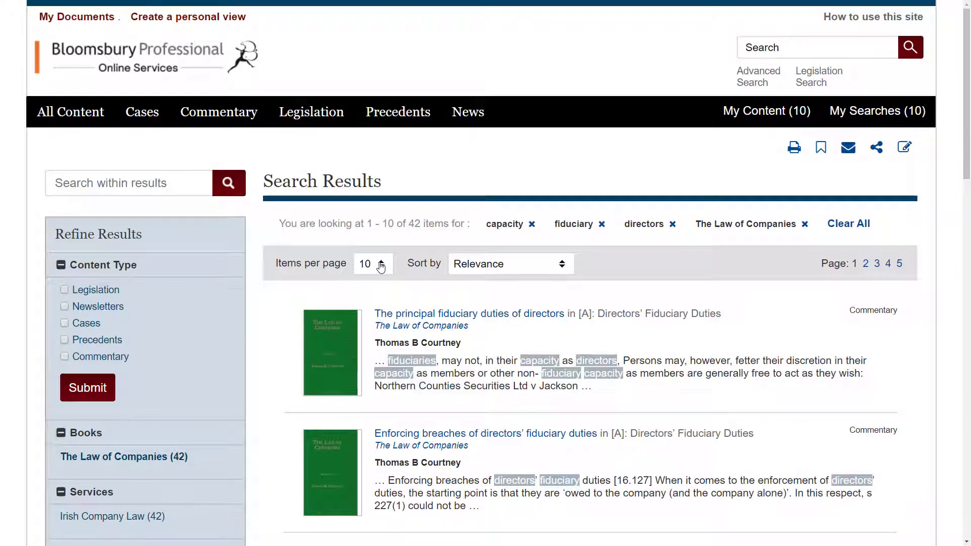
Set the search results to 50 items per page and look through the full list.
click(377, 265)
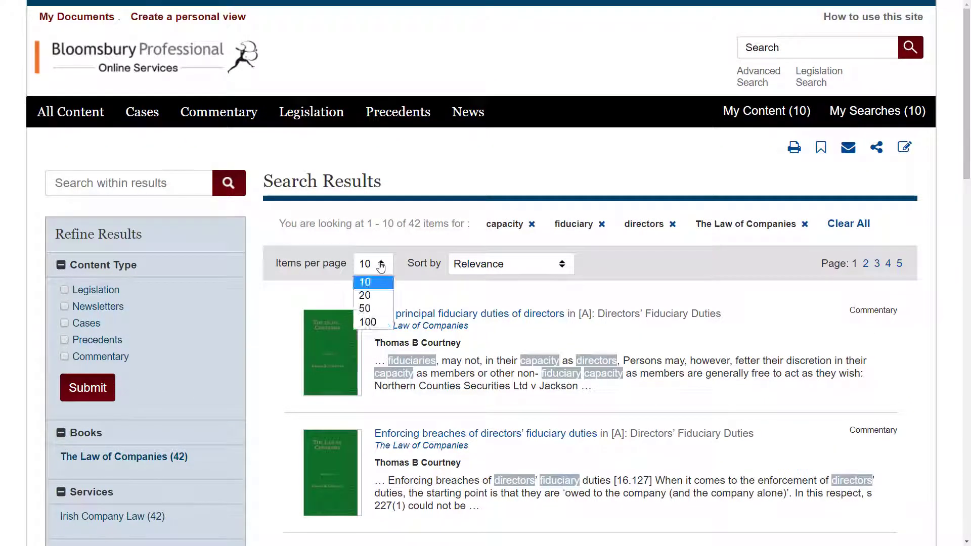
click(364, 308)
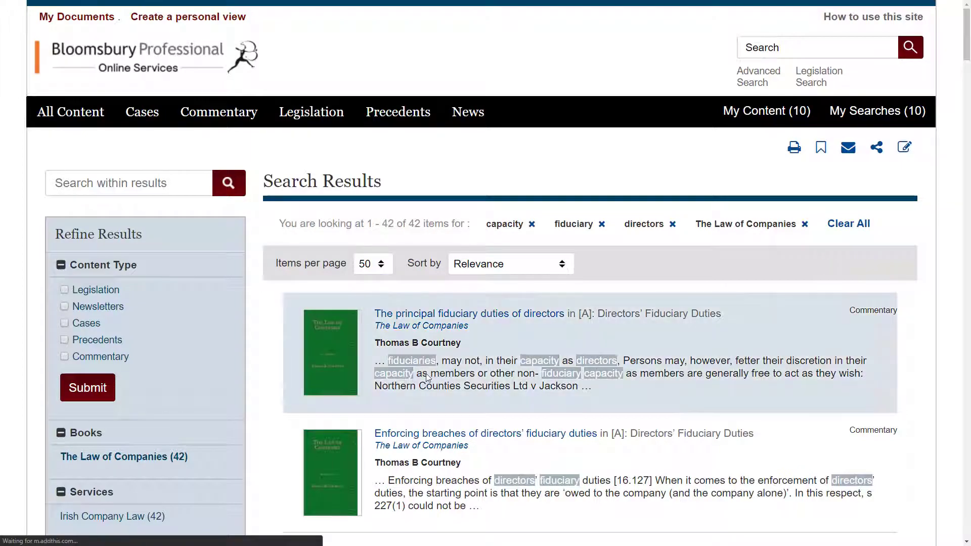
scroll(430, 320, down, 3)
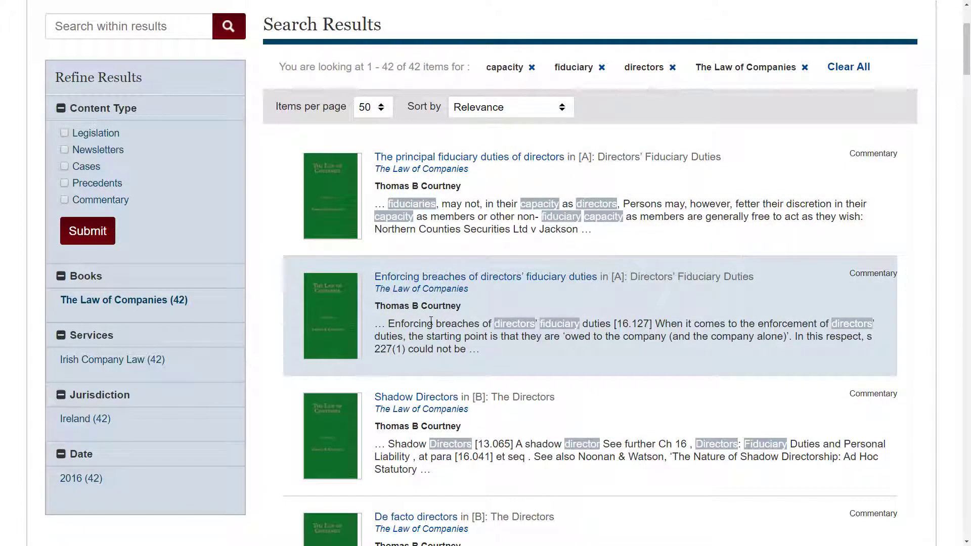
scroll(431, 322, down, 20)
scroll(431, 322, up, 20)
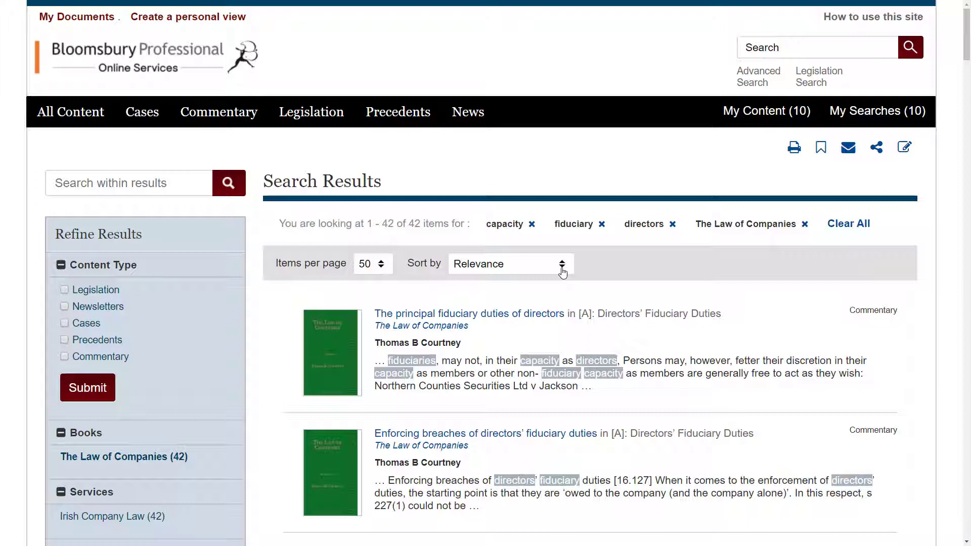
Sort the search results by Book Order [A-Z] and look through the reordered list.
click(562, 273)
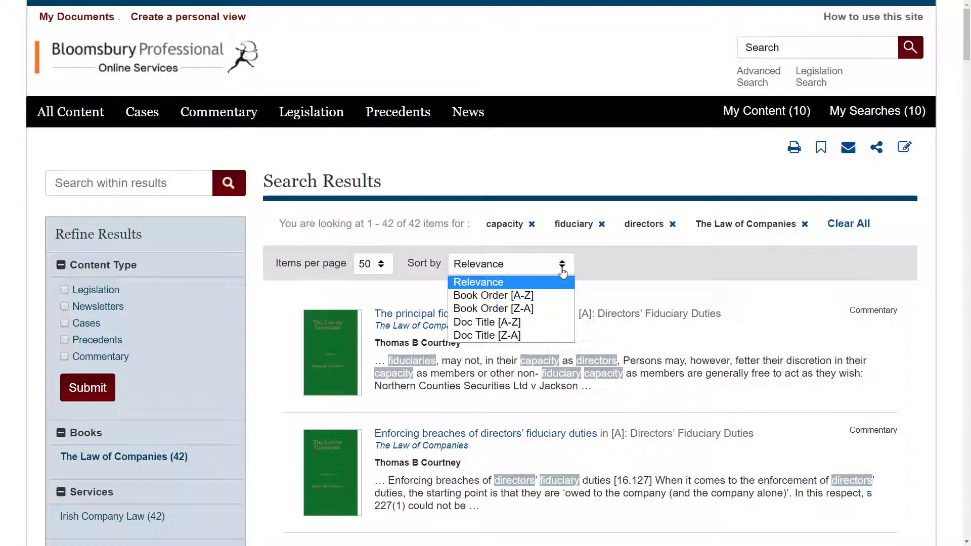
click(502, 297)
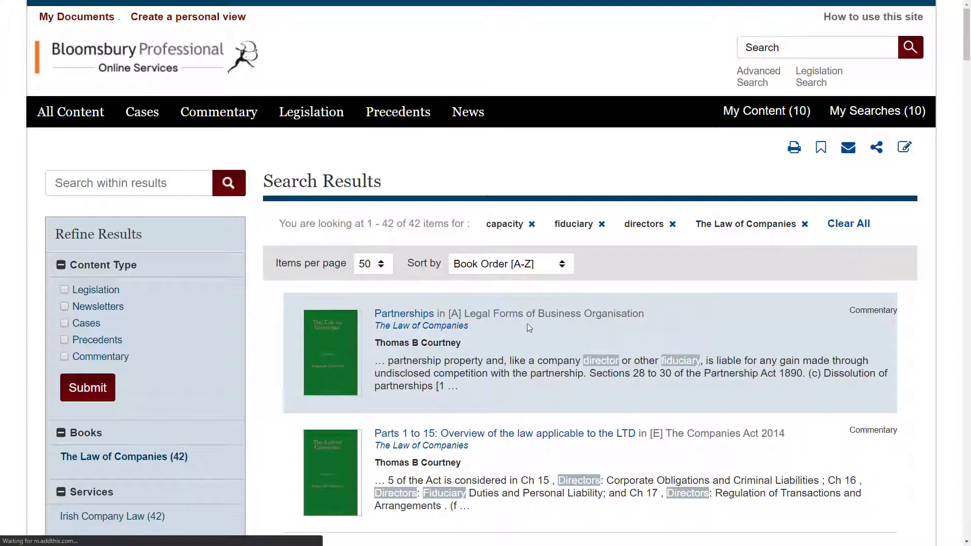
scroll(561, 320, down, 5)
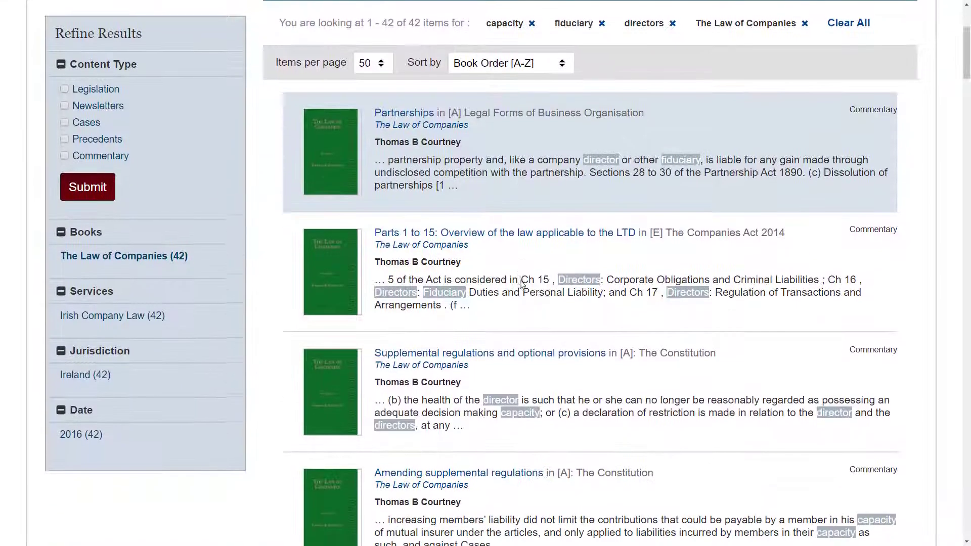
scroll(521, 285, down, 6)
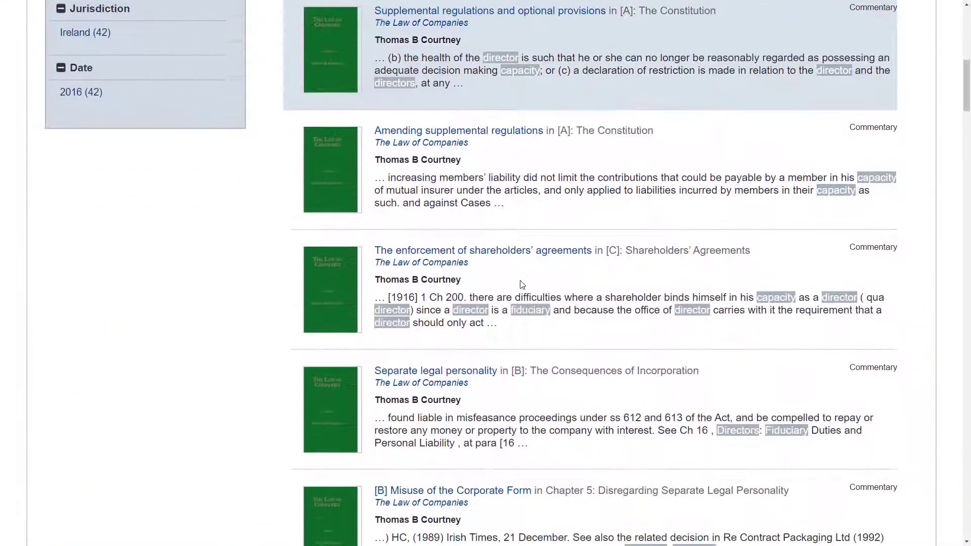
scroll(522, 281, down, 4)
scroll(522, 281, up, 11)
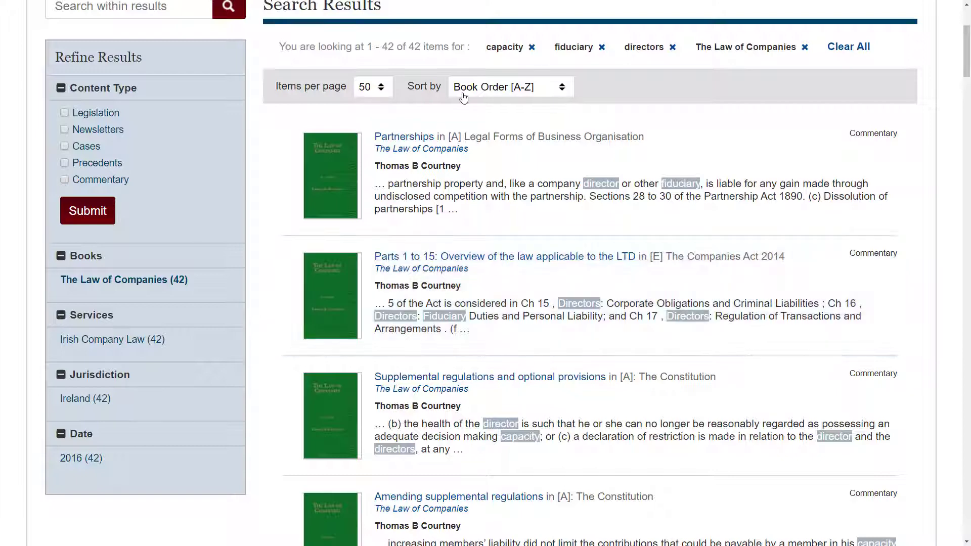
Open the result "Partnerships" and skim back through its paragraphs towards the beginning of the document.
click(407, 141)
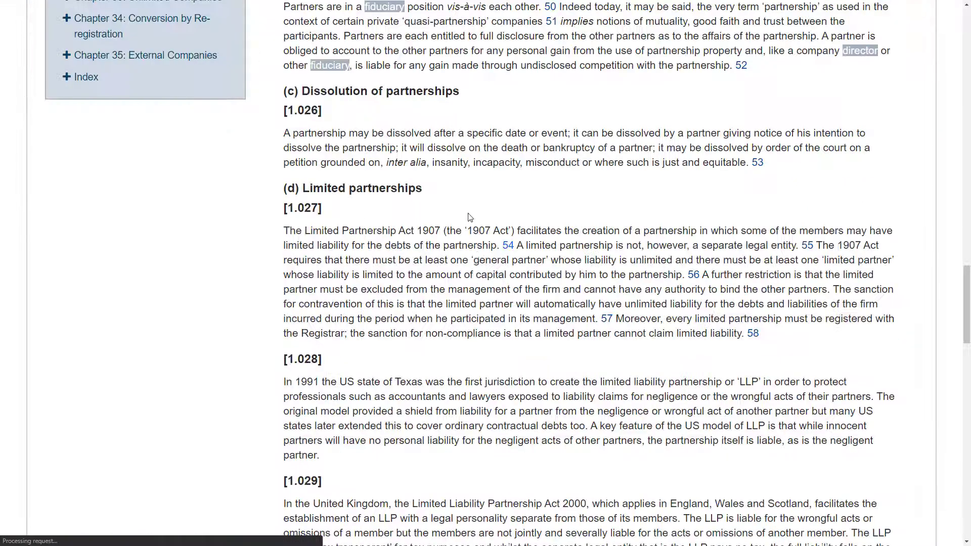
scroll(470, 218, up, 5)
scroll(470, 217, up, 20)
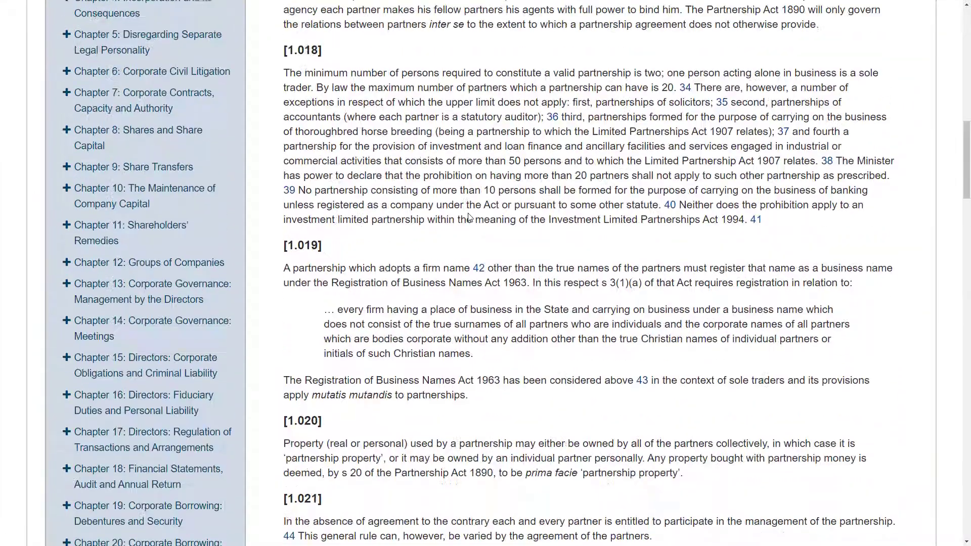